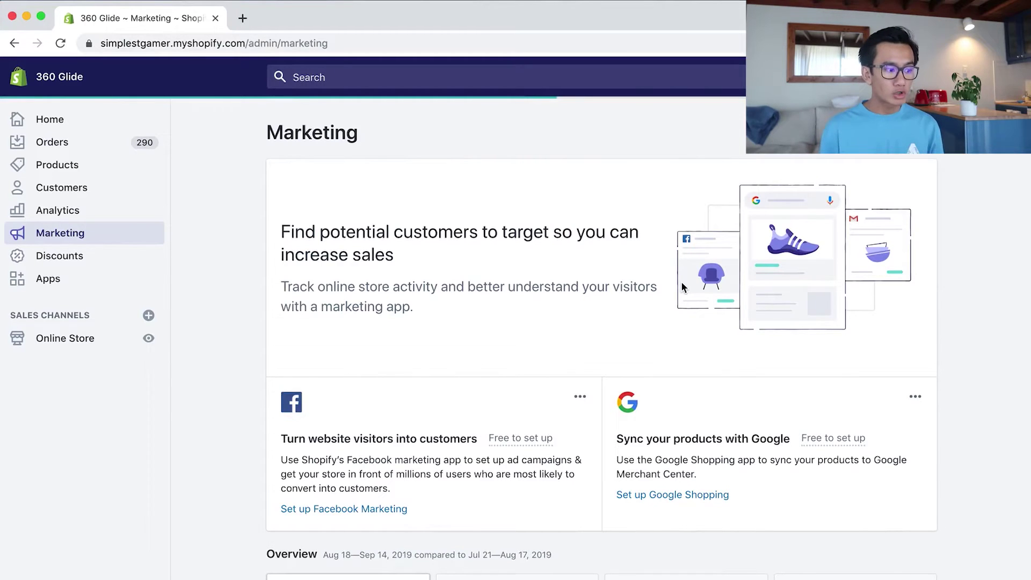
Open the Google Shopping app setup, where refund policy, terms of service and contact information are still missing
scroll(682, 283, down, 10)
scroll(681, 283, up, 10)
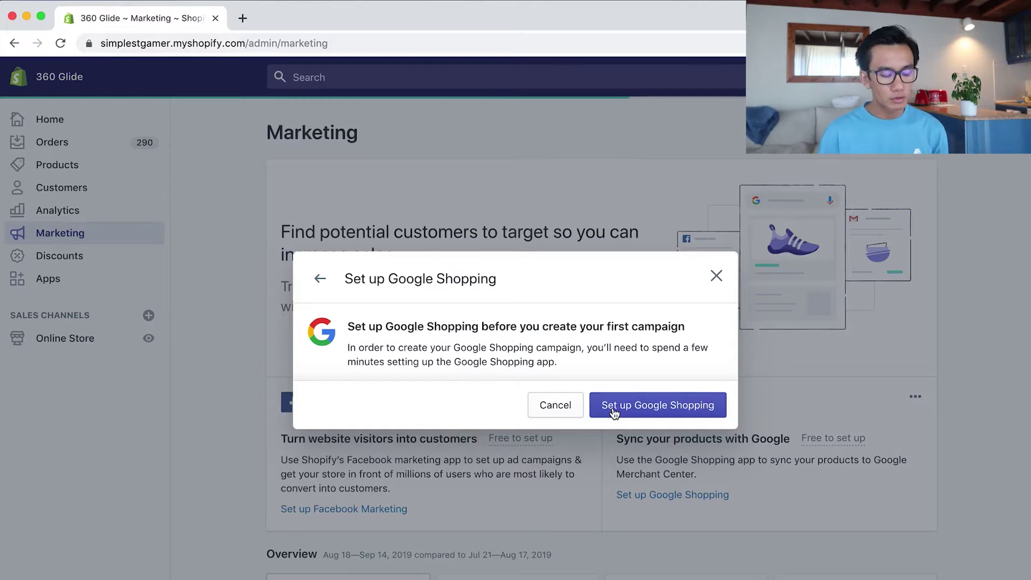
click(614, 411)
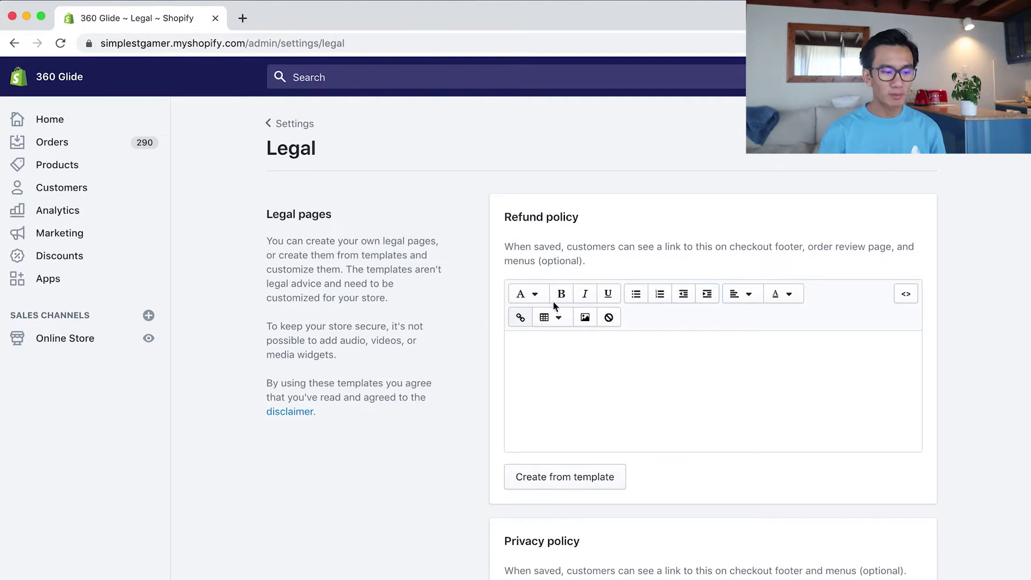
Load 360glide.com in a new tab and open its Refund Policy page from the footer
click(243, 18)
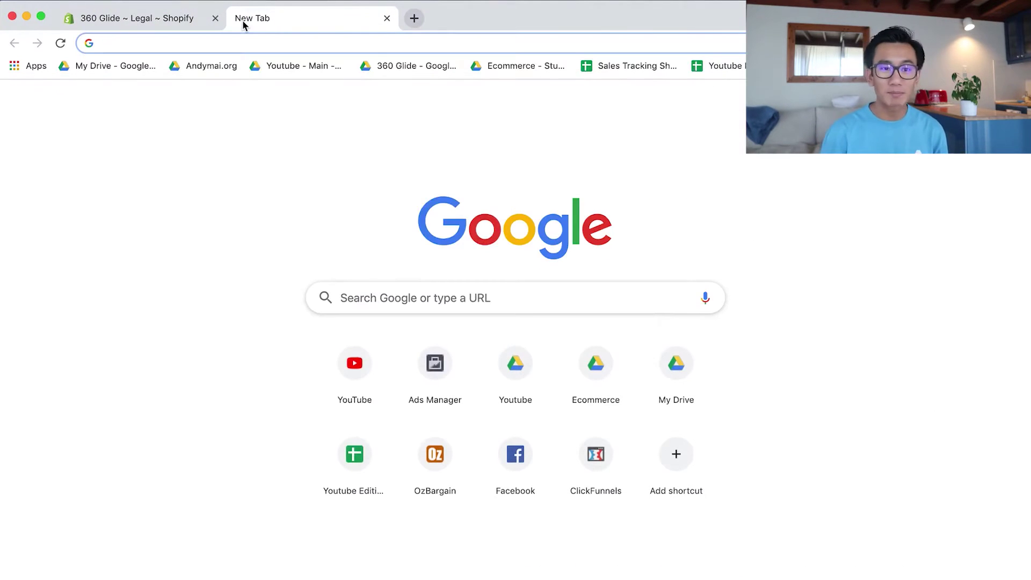
text(360glide.com)
key(Return)
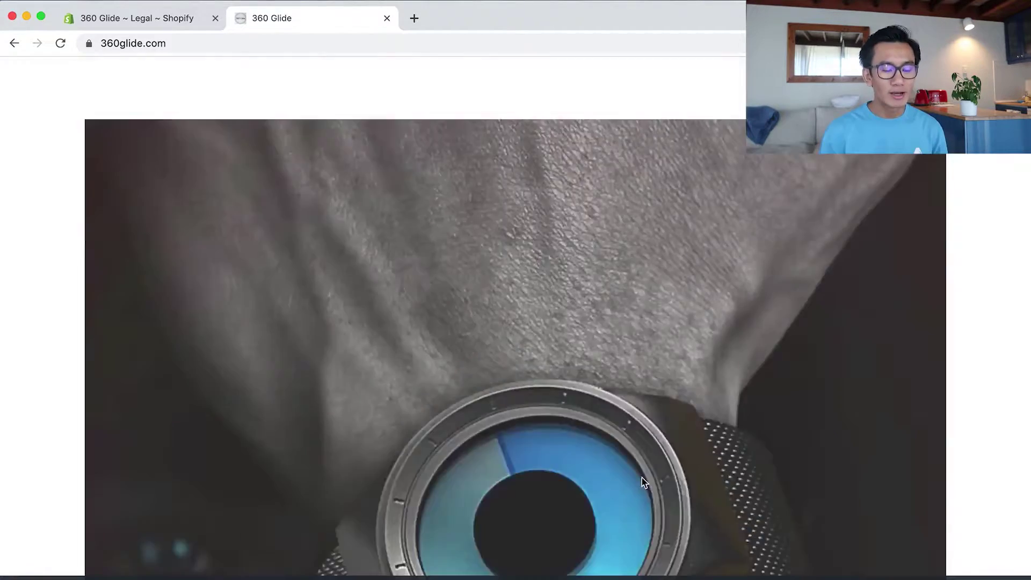
scroll(642, 478, down, 20)
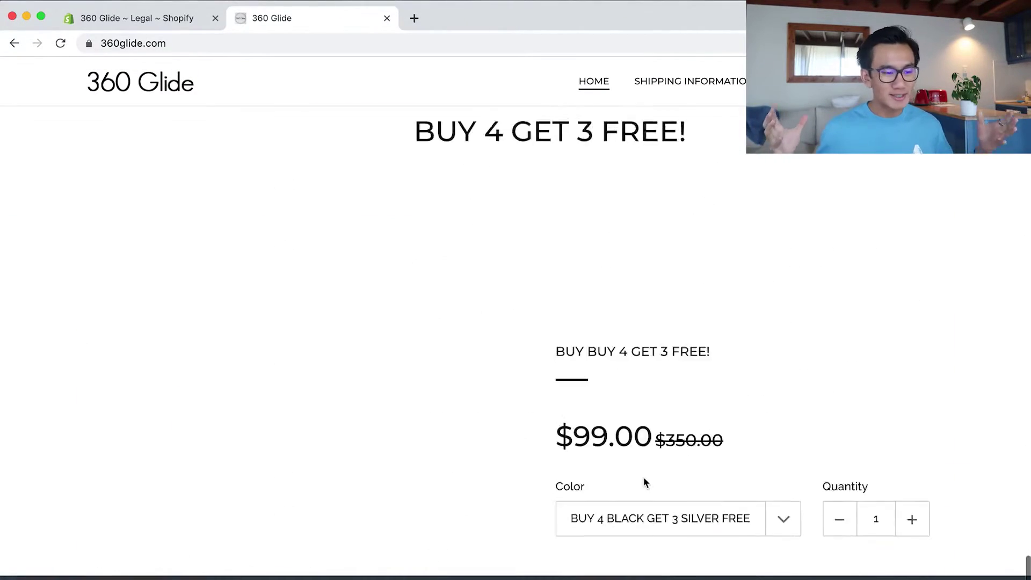
scroll(643, 477, down, 10)
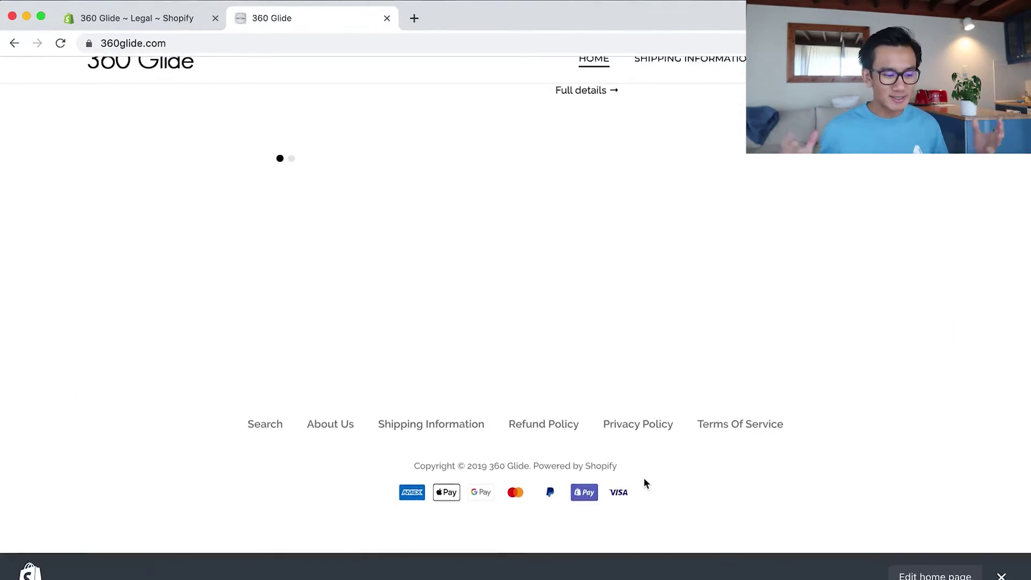
click(562, 457)
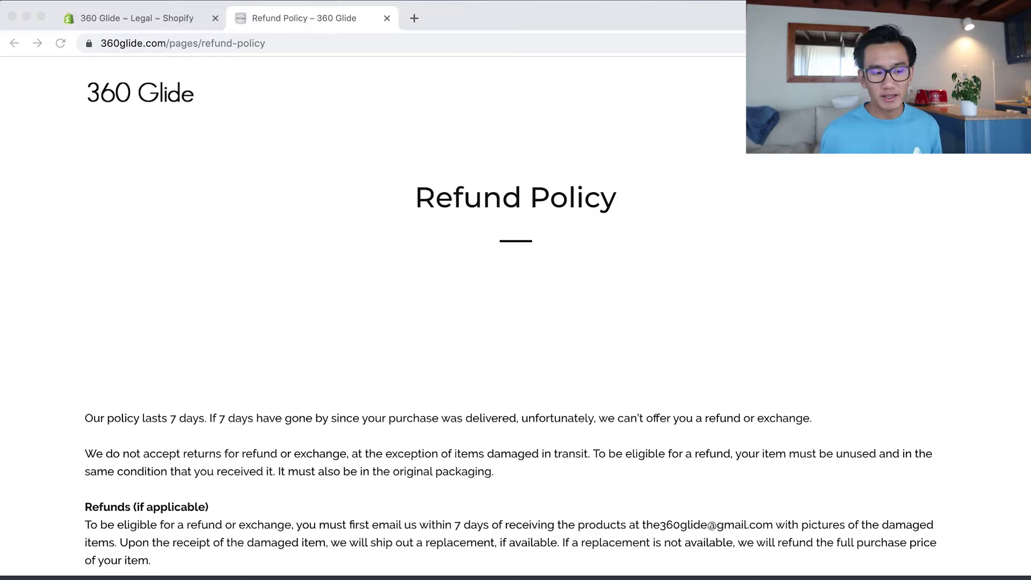
Select the full refund policy text and return to the Shopify Legal settings
click(168, 423)
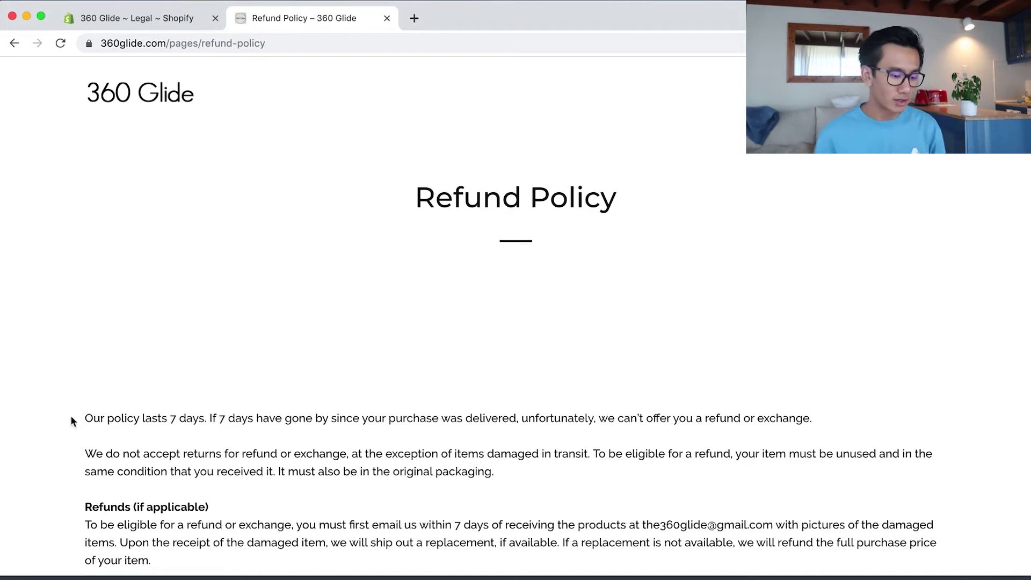
drag(85, 419, 969, 261)
key(super+c)
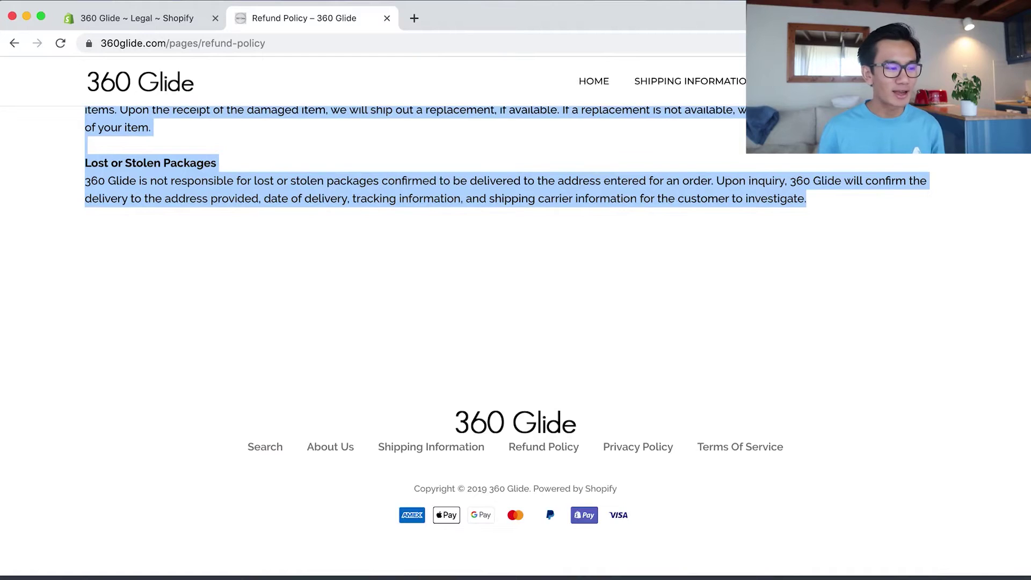
click(171, 22)
Paste the copied refund policy text into the Refund policy editor
click(641, 424)
key(super+v)
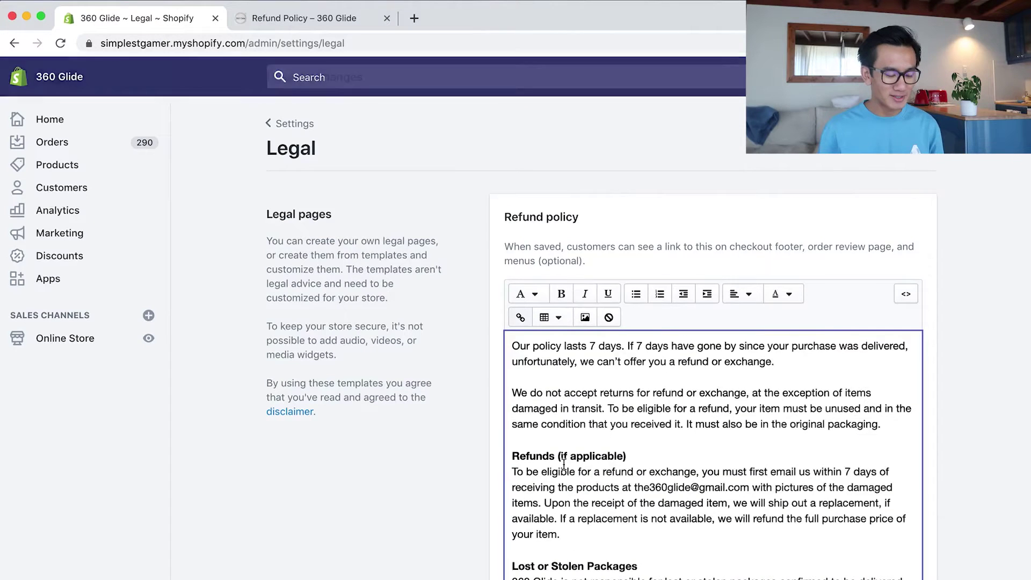
scroll(390, 511, down, 5)
scroll(389, 510, up, 5)
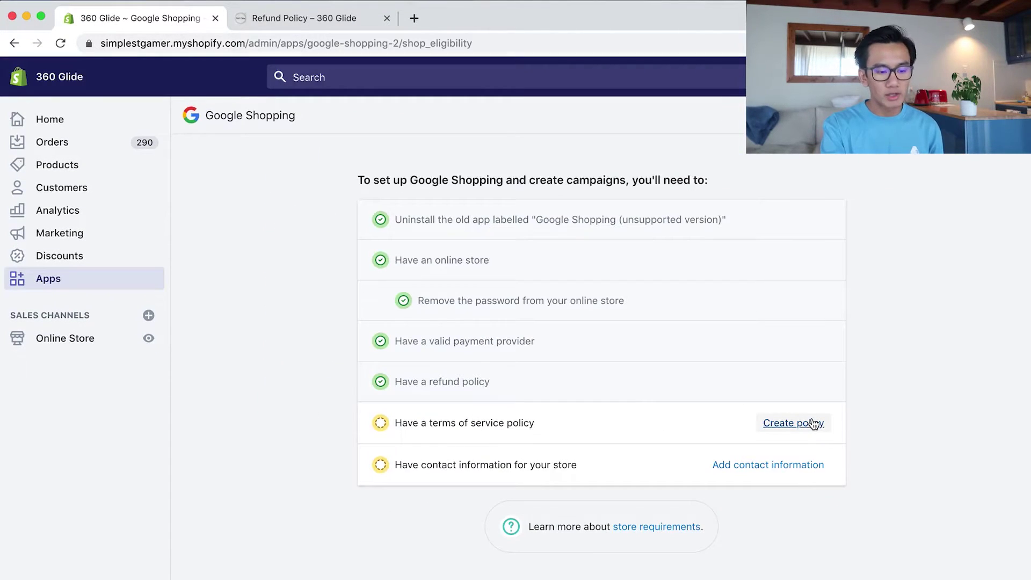
Select the entire text of the live store's Terms Of Service page
click(330, 20)
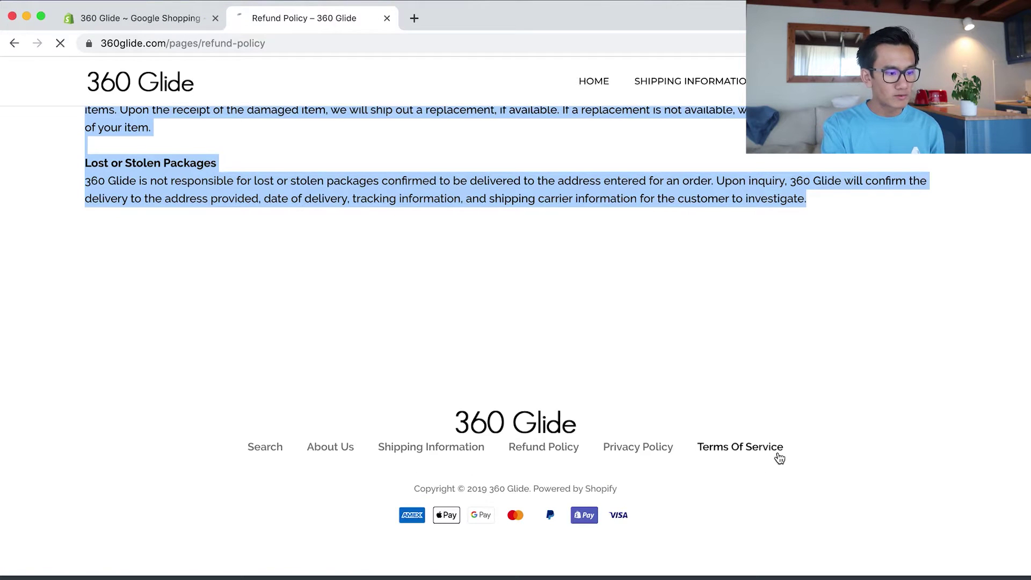
key(ctrl+shift+Tab)
click(283, 23)
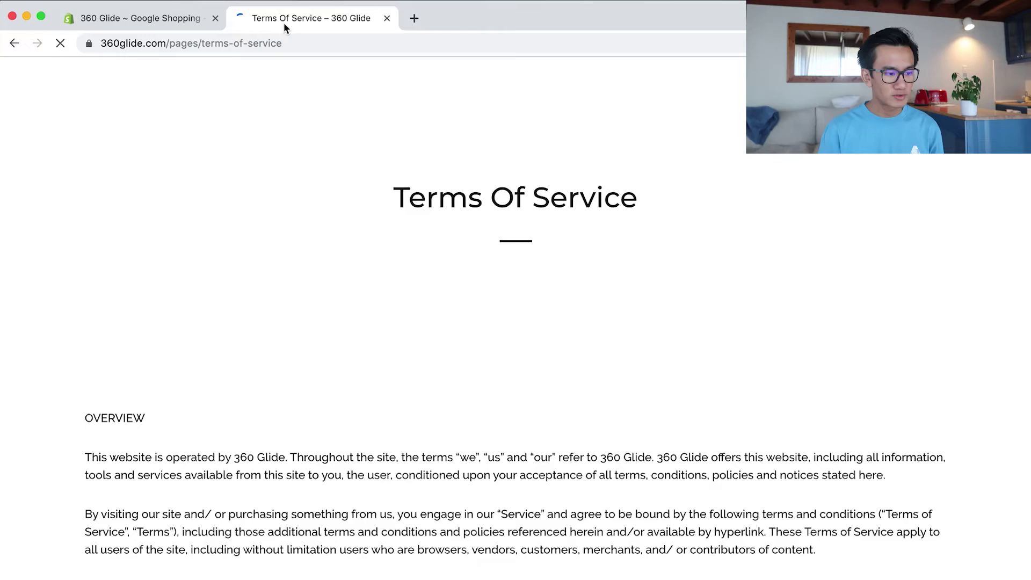
click(159, 12)
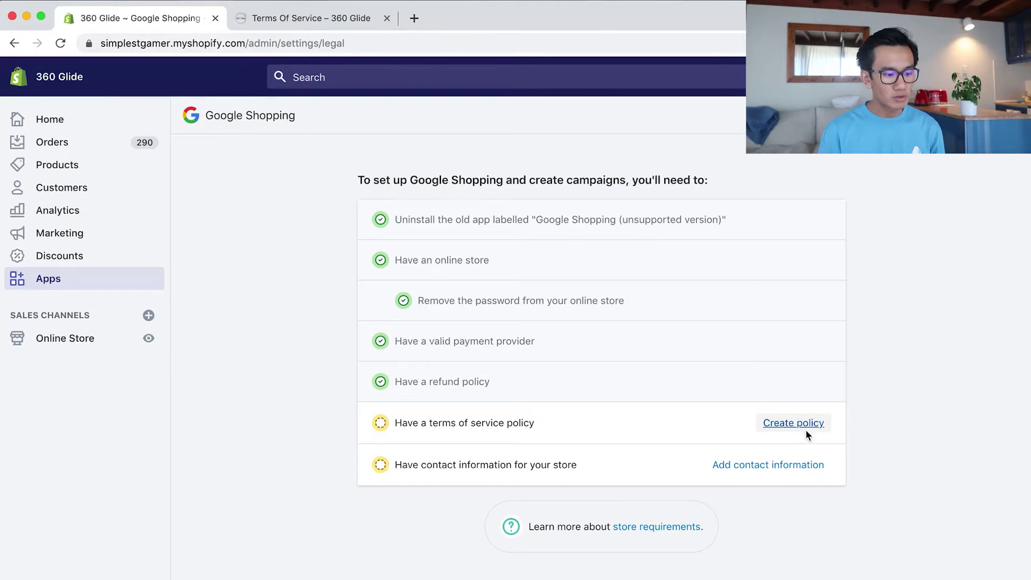
click(328, 21)
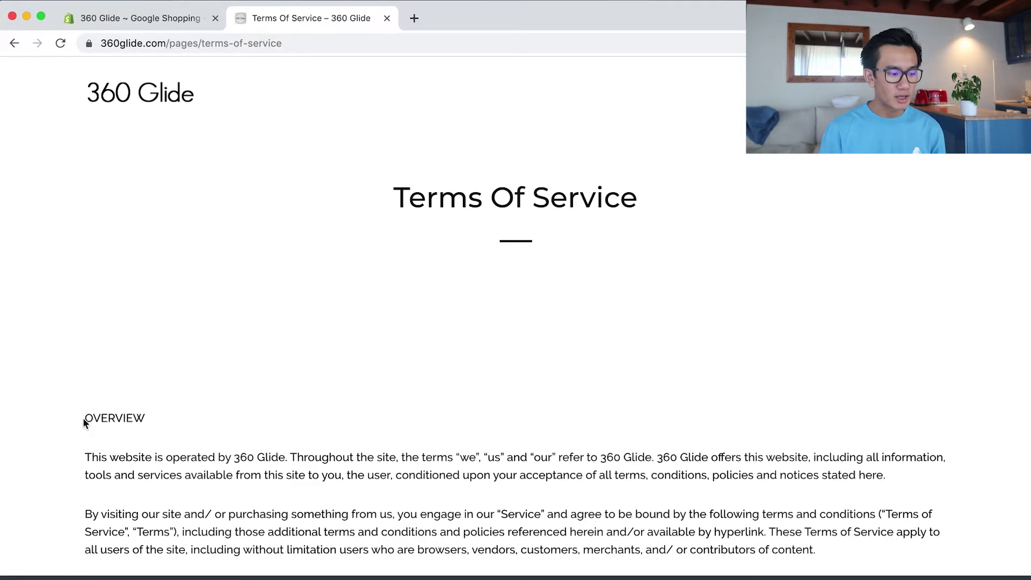
drag(87, 418, 585, 178)
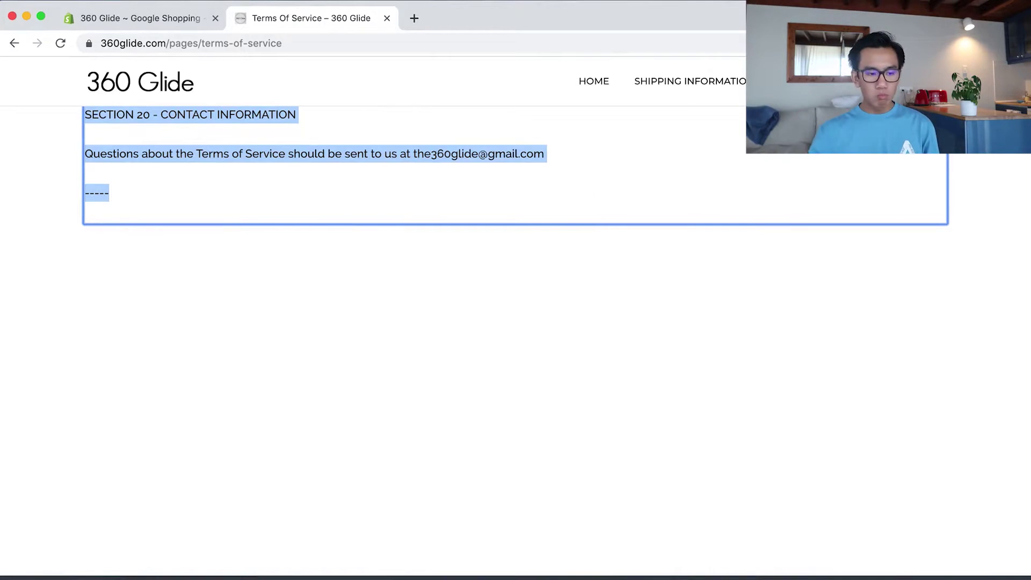
Paste the Terms Of Service text into the Terms of service editor, then return to the store's site
click(164, 18)
scroll(671, 399, down, 15)
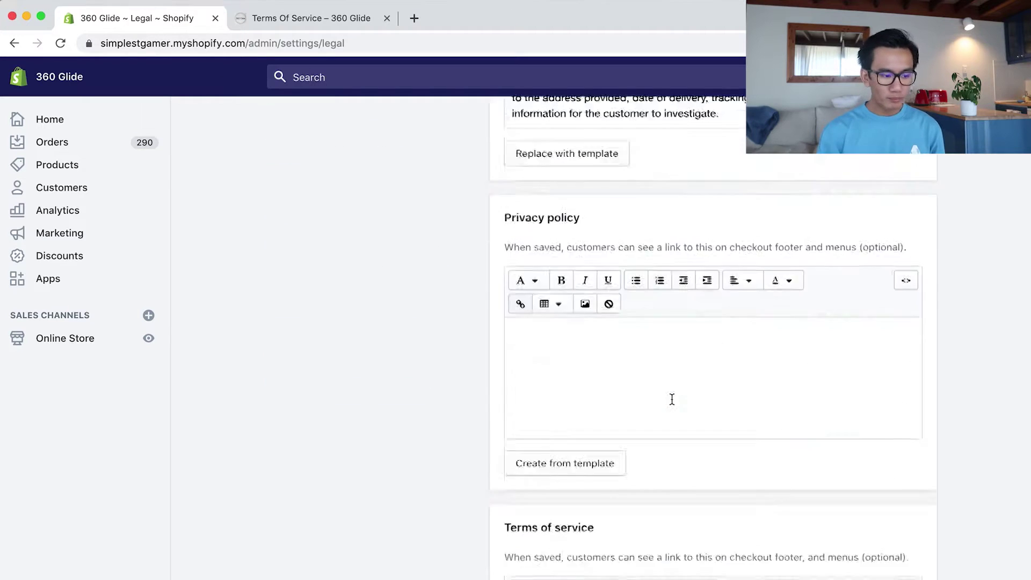
scroll(672, 402, up, 2)
scroll(663, 327, down, 3)
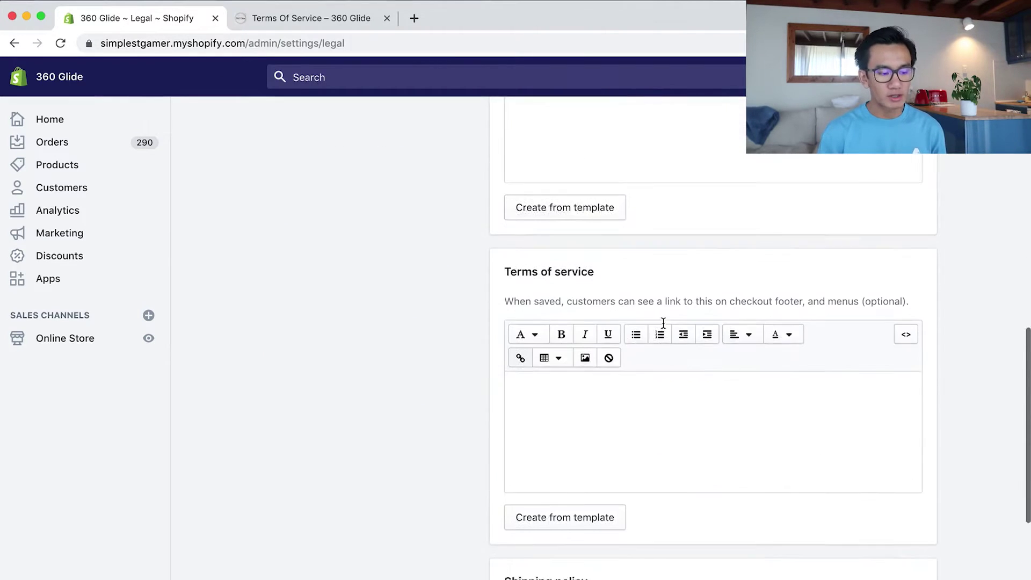
click(651, 414)
key(super+v)
scroll(316, 420, down, 10)
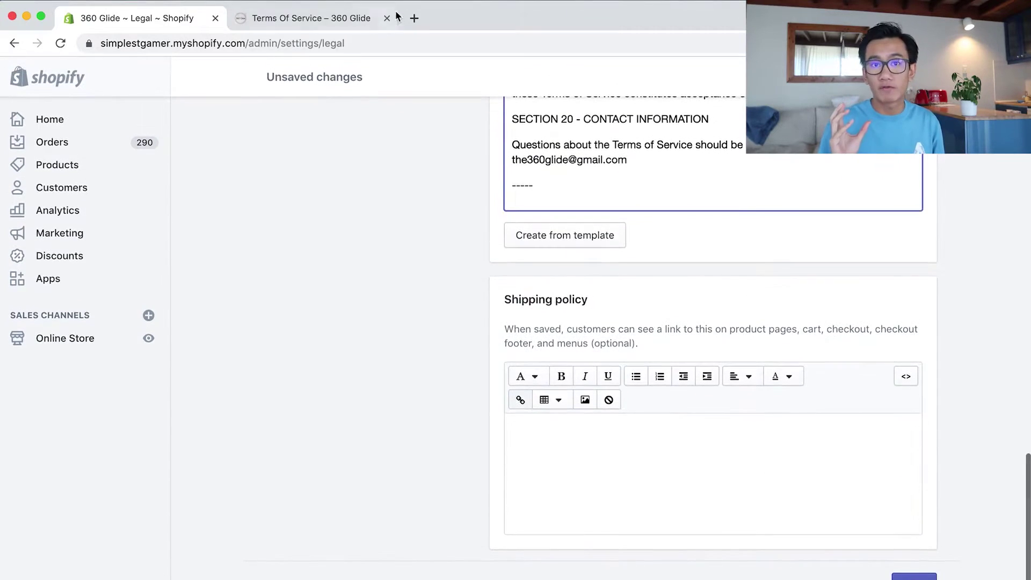
click(322, 18)
key(super+r)
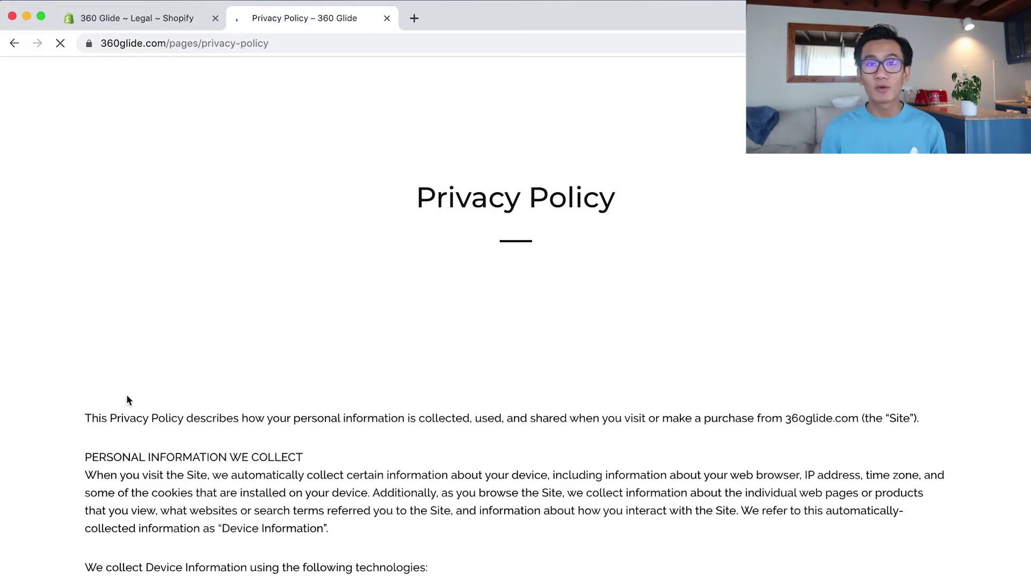
Choose Google Shopping campaign as the activity and continue the setup
drag(85, 417, 141, 534)
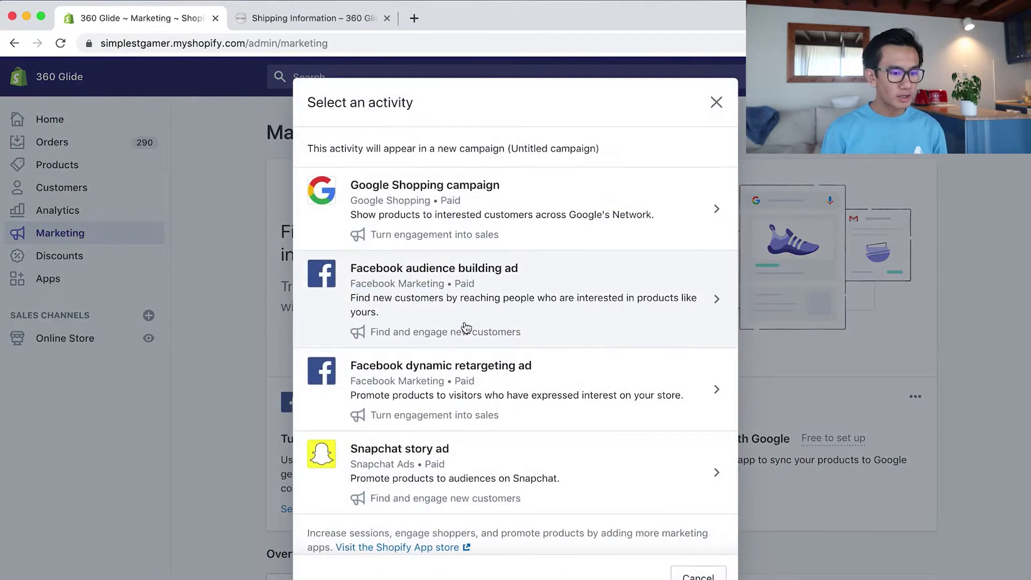
click(459, 218)
click(612, 408)
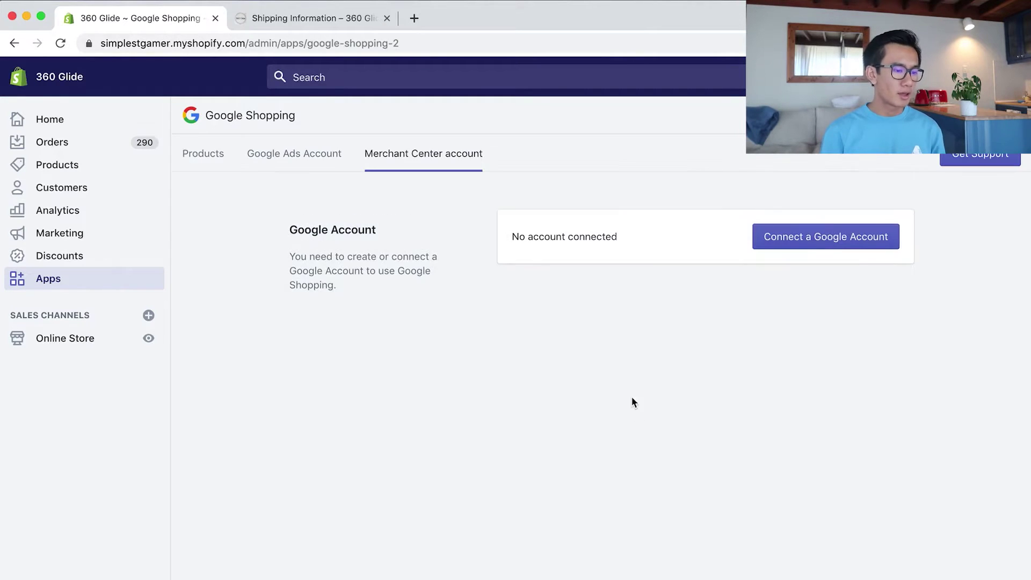
Connect a Google account to the Google Shopping app and grant Shopify access
click(804, 243)
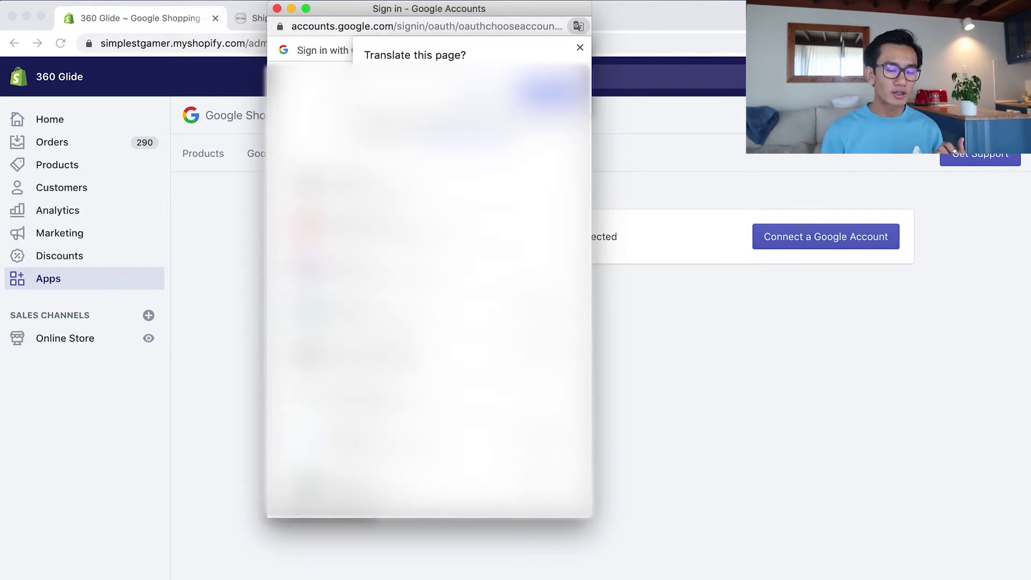
click(392, 245)
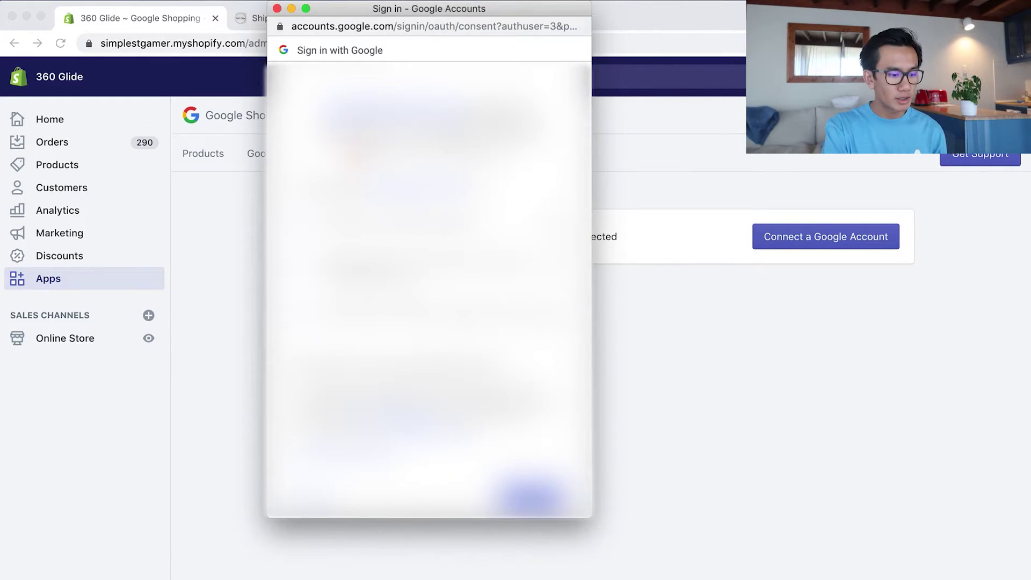
click(520, 493)
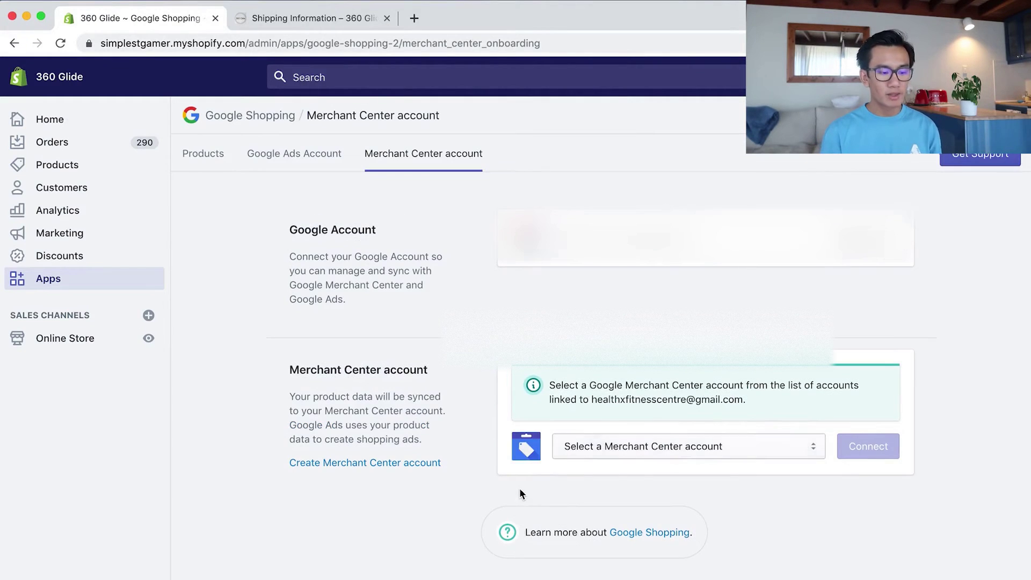
Pick and connect the linked Merchant Center account, then opt to create a new one instead
click(607, 442)
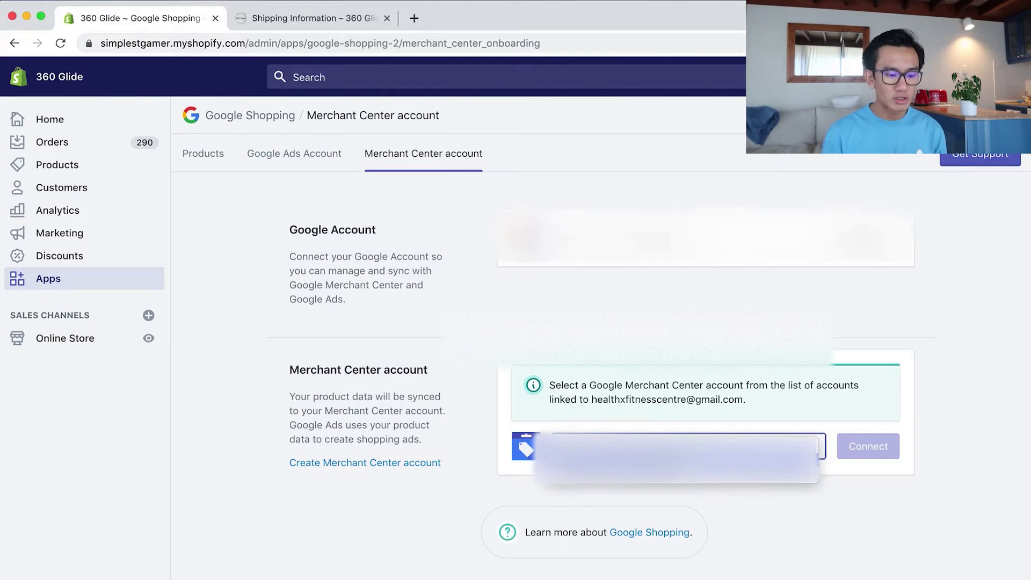
click(677, 457)
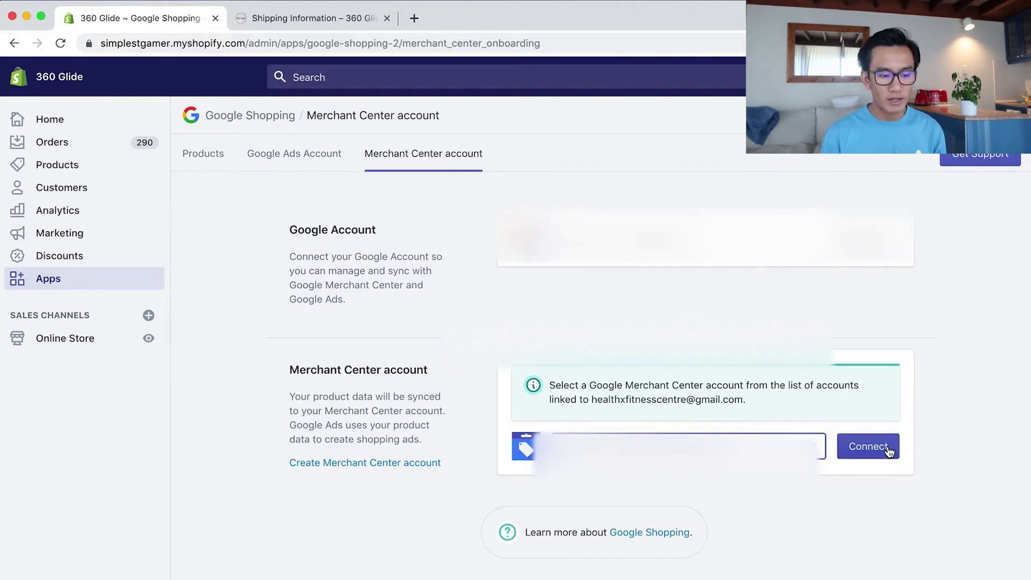
click(889, 452)
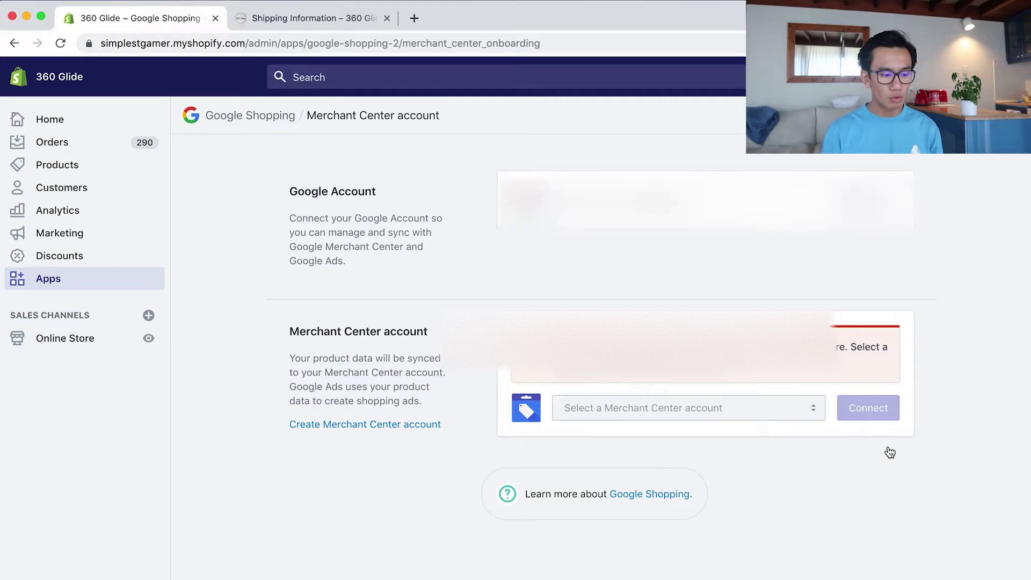
click(401, 465)
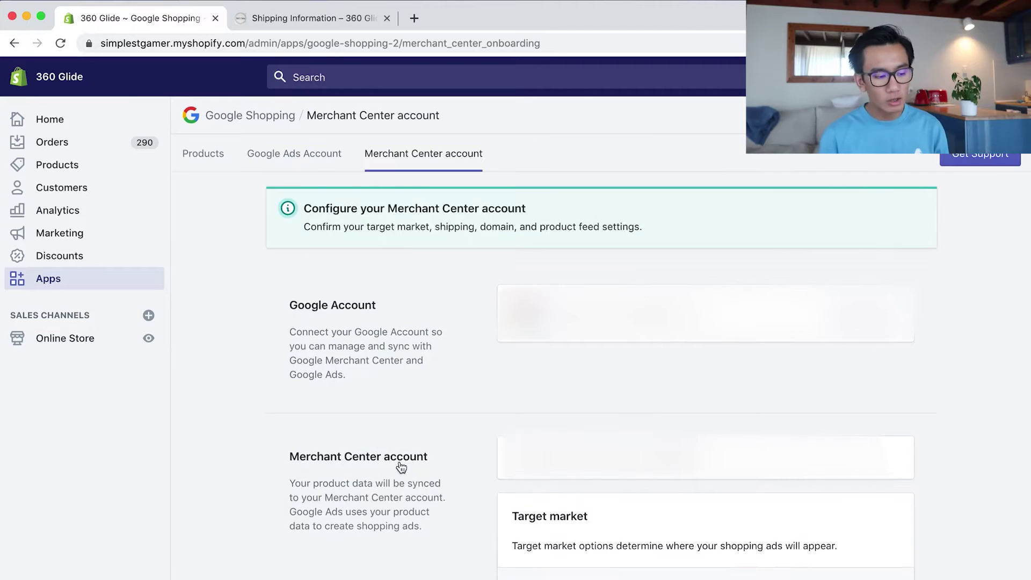
Use default product titles and descriptions and automatically import the store's shipping settings
scroll(702, 546, down, 10)
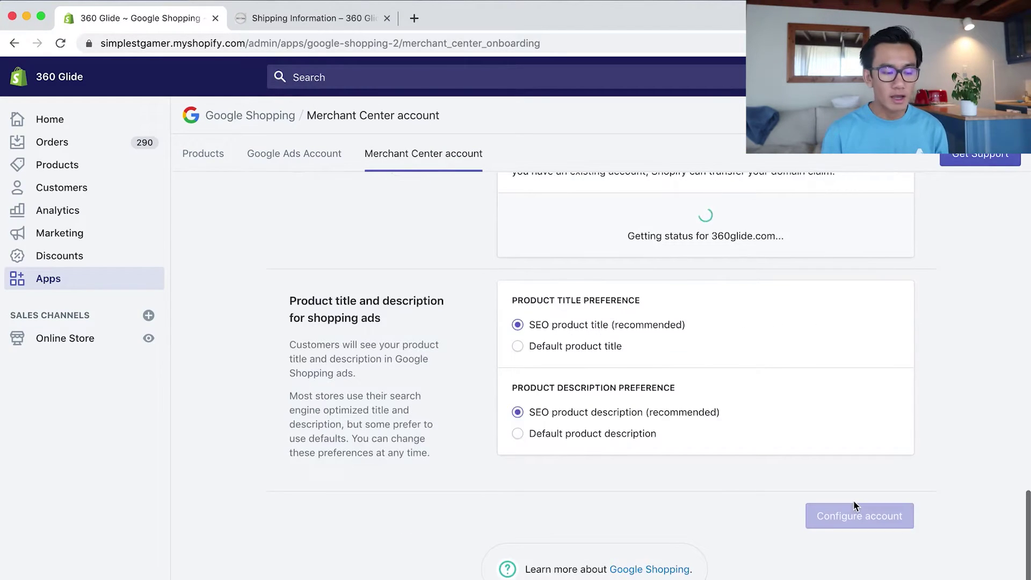
scroll(855, 506, up, 2)
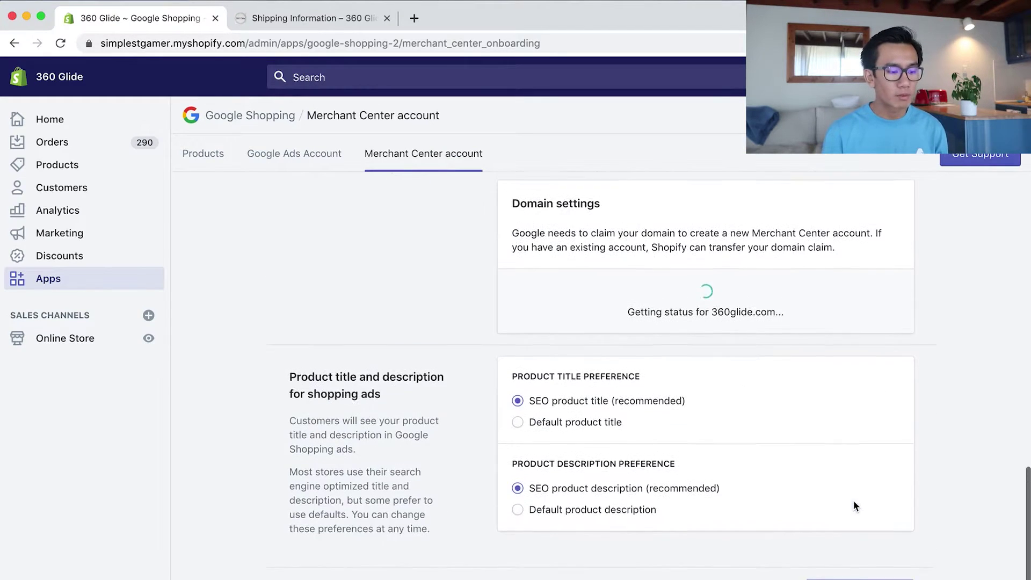
click(549, 430)
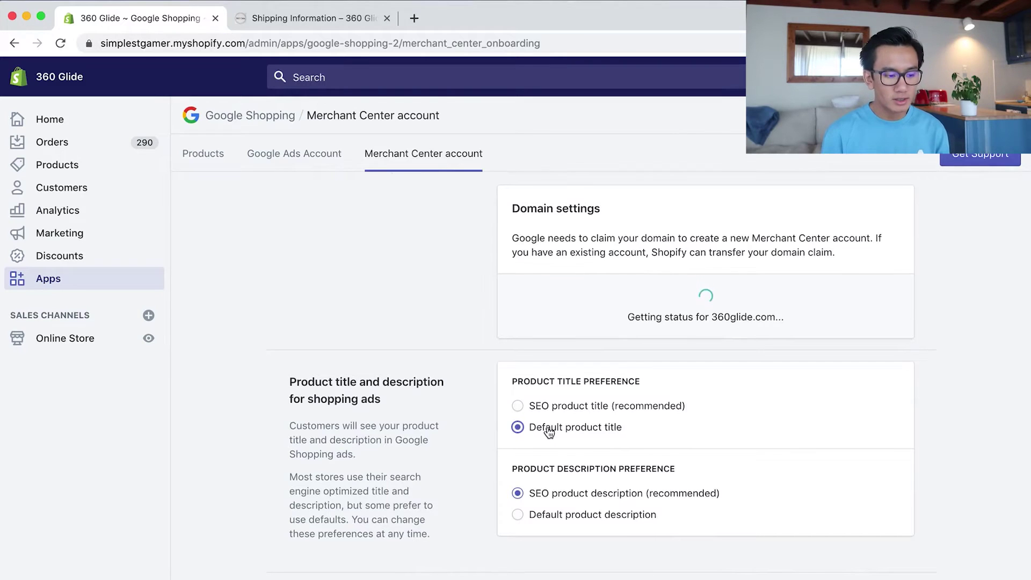
click(544, 516)
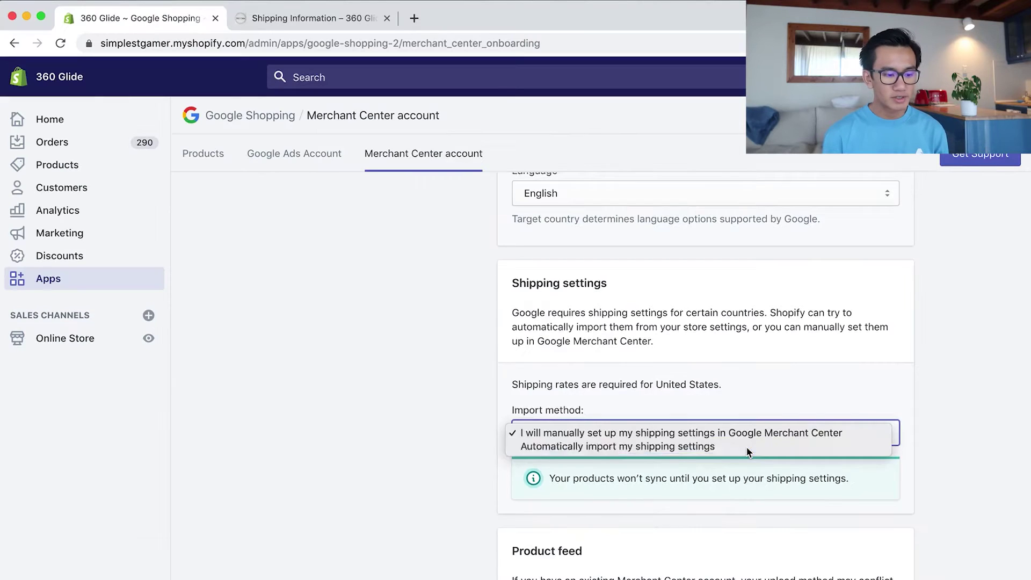
click(779, 382)
scroll(871, 425, up, 2)
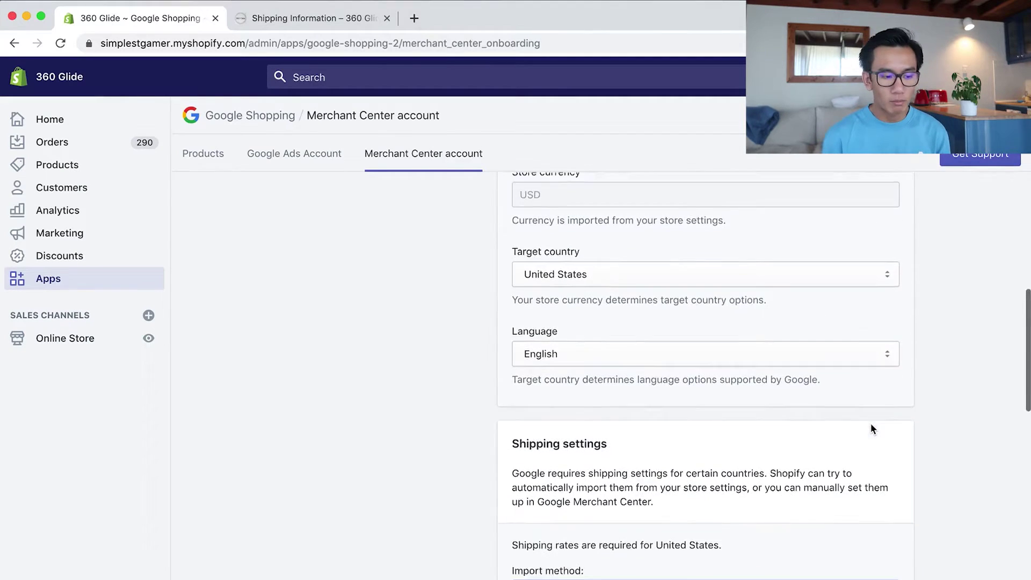
scroll(871, 425, down, 10)
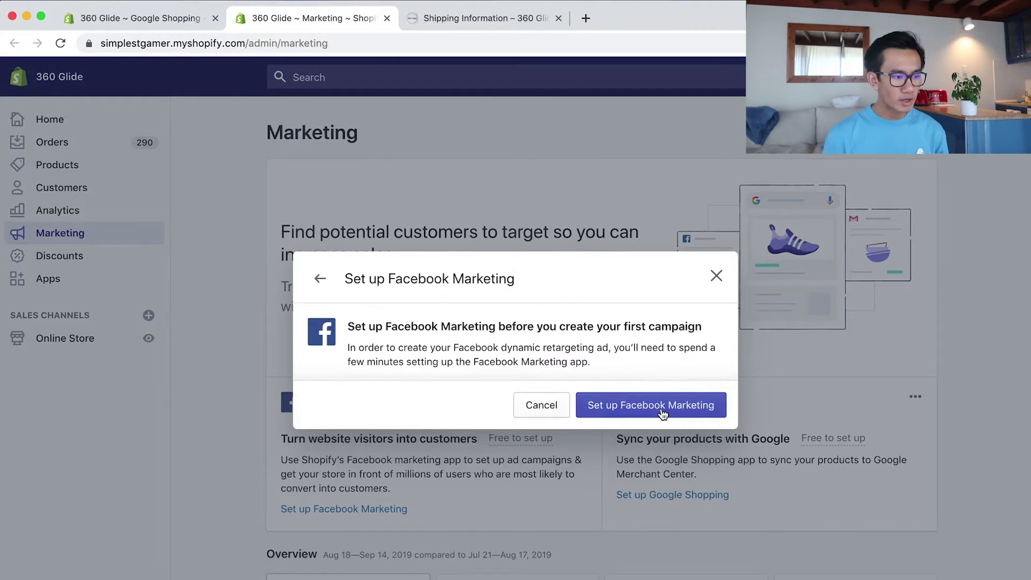
Start Facebook Marketing setup, log in with the Facebook account password and grant Shopify access
click(663, 410)
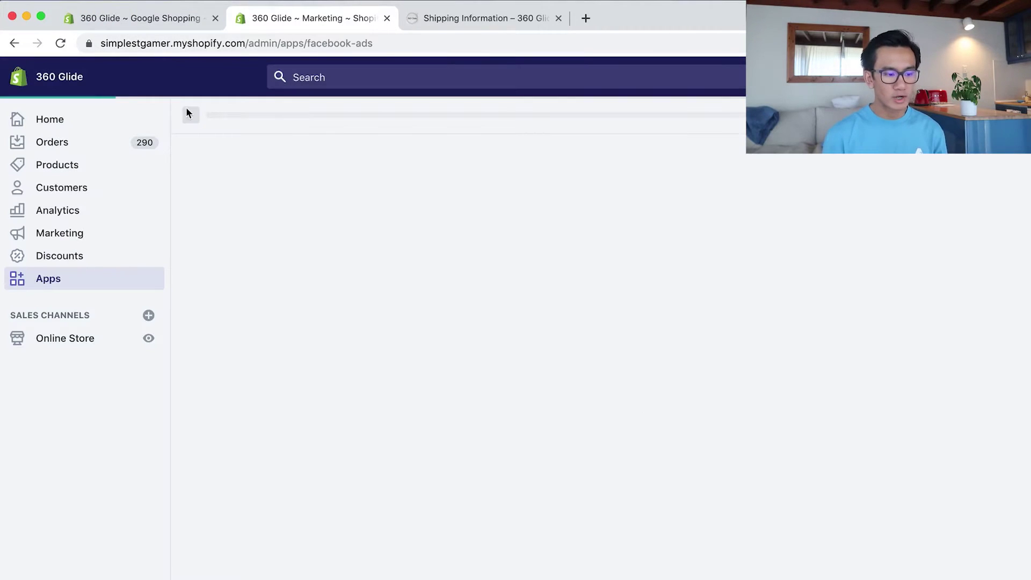
click(141, 19)
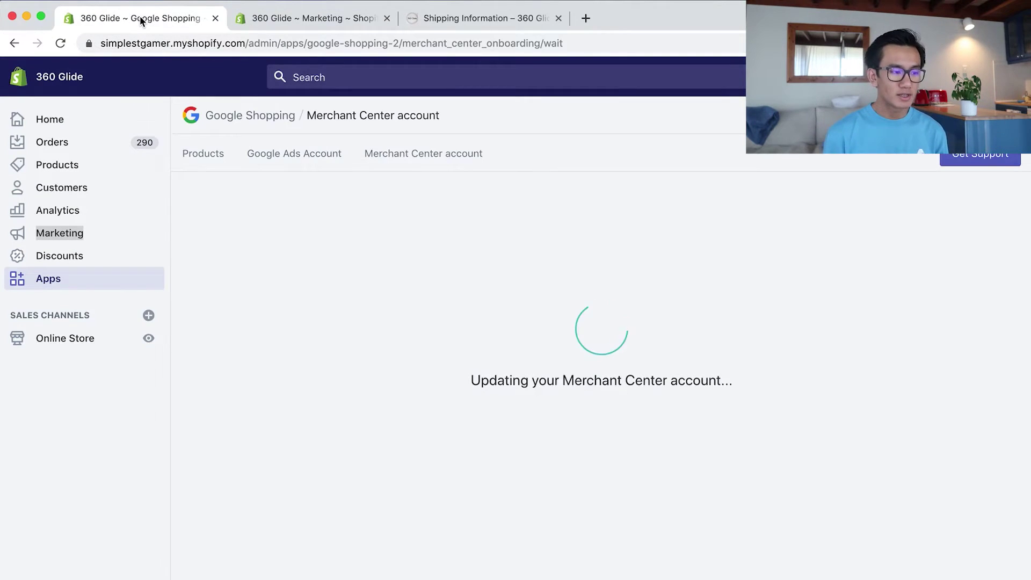
click(311, 17)
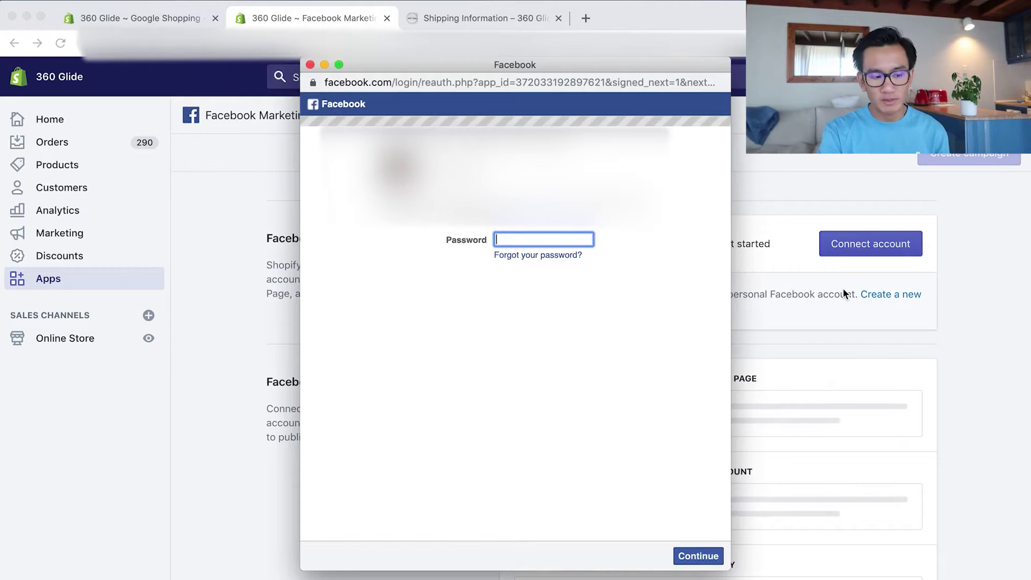
text(***)
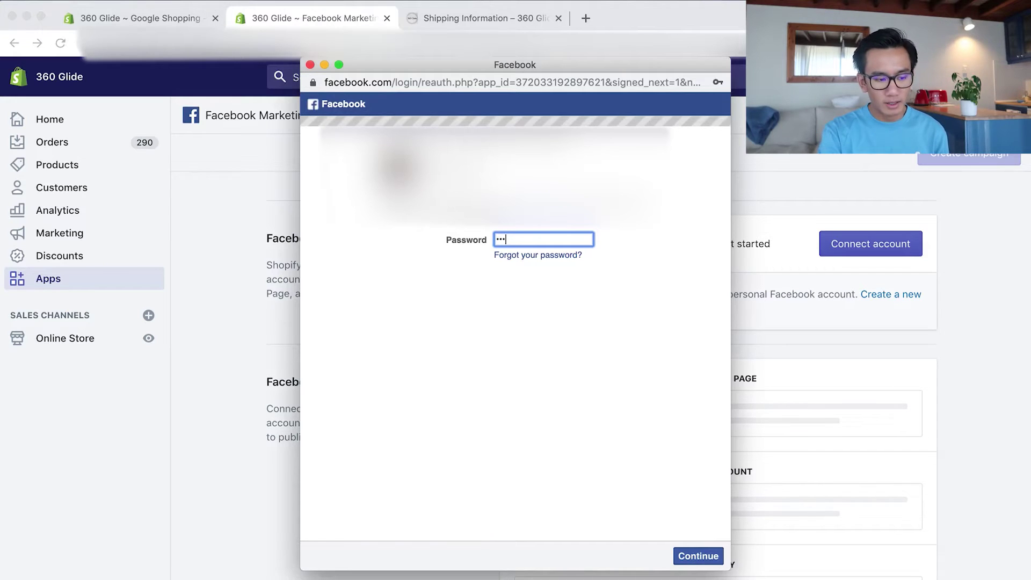
text(*)
key(Return)
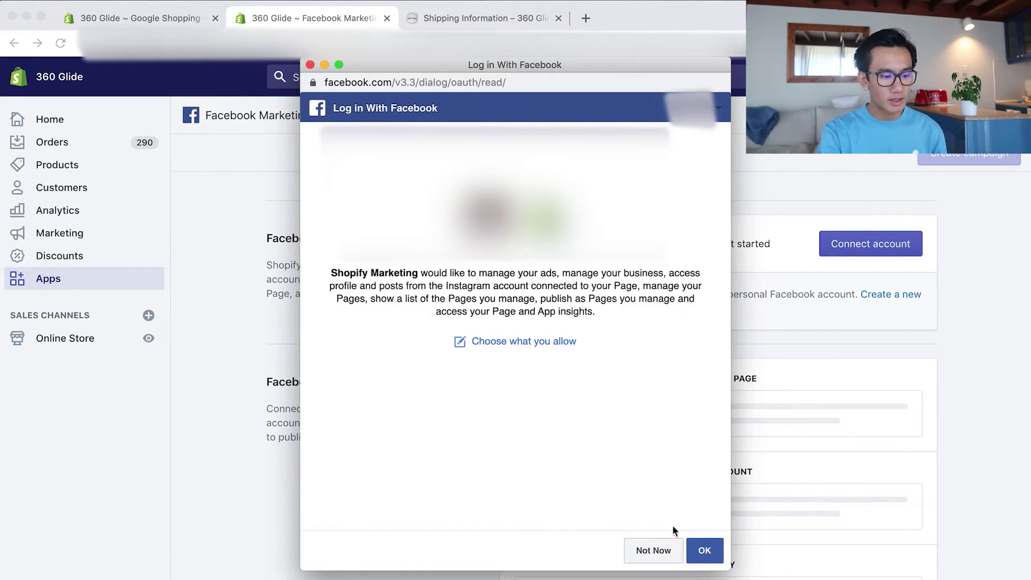
click(704, 550)
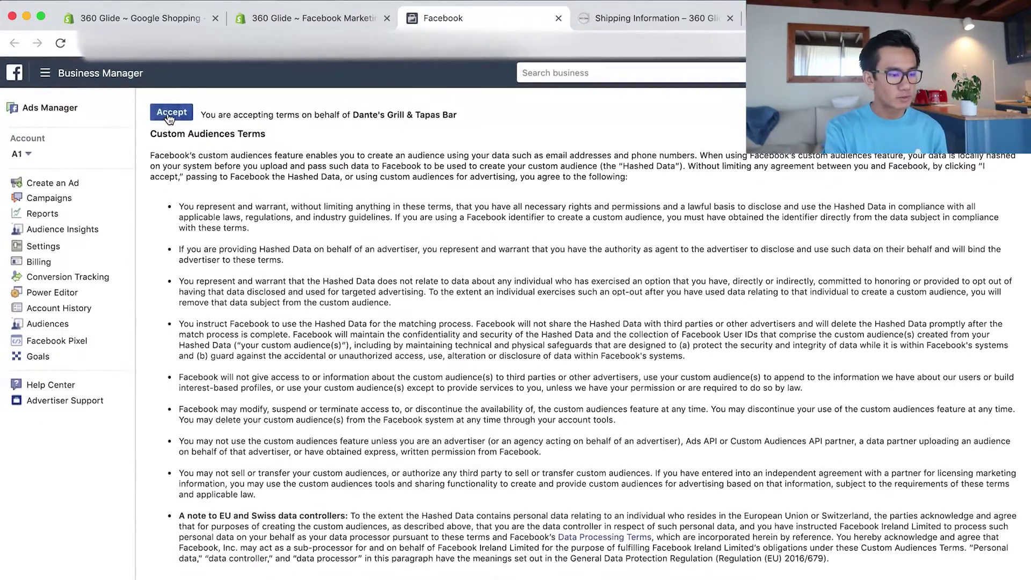
Accept the Facebook custom audiences terms and target ads at the United Kingdom
click(160, 116)
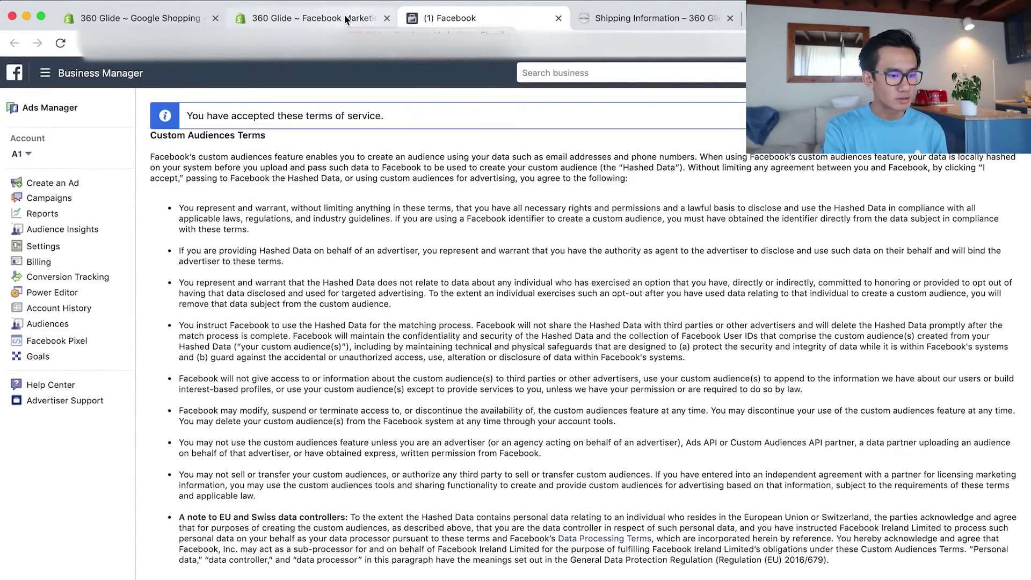
click(344, 15)
scroll(733, 446, down, 3)
click(734, 446)
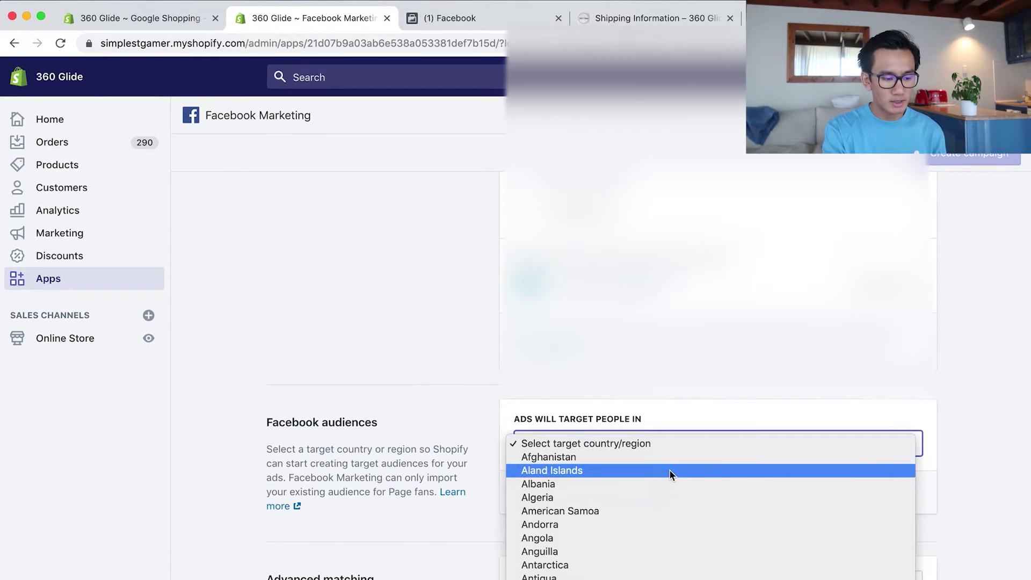
scroll(644, 510, down, 15)
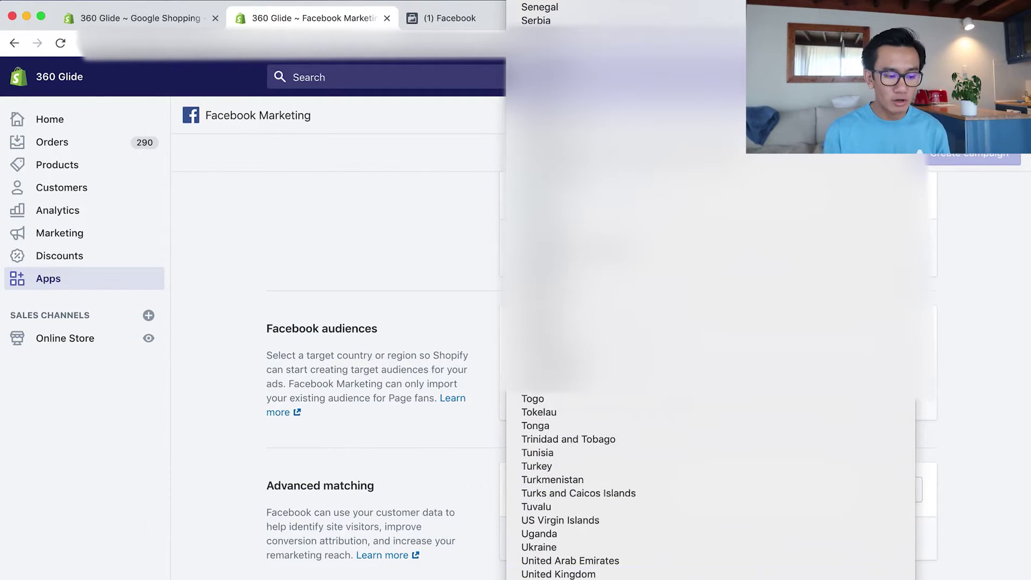
click(612, 575)
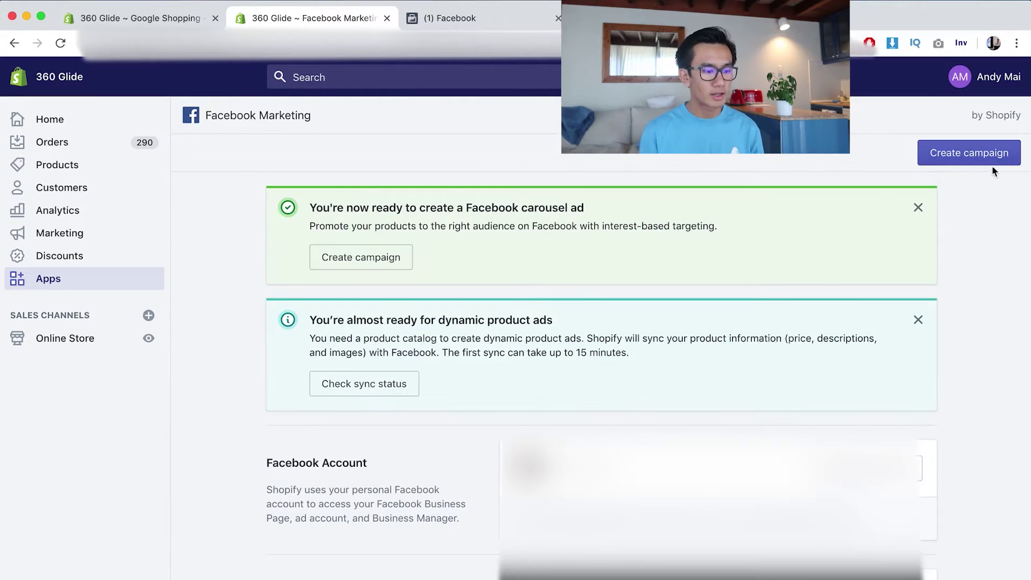
Start a new Facebook campaign and pause AdBlock so the ad preview works
click(993, 155)
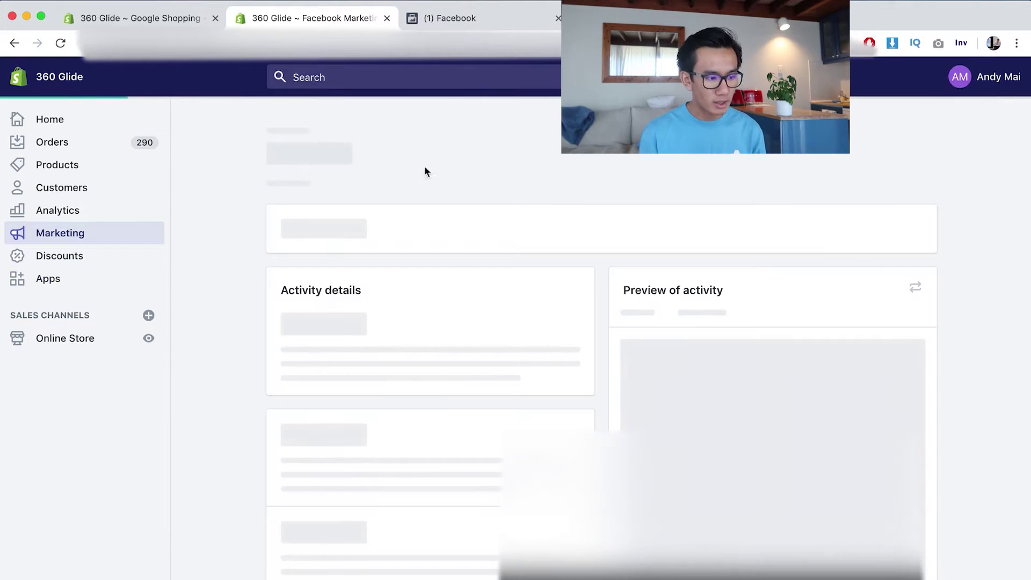
click(159, 16)
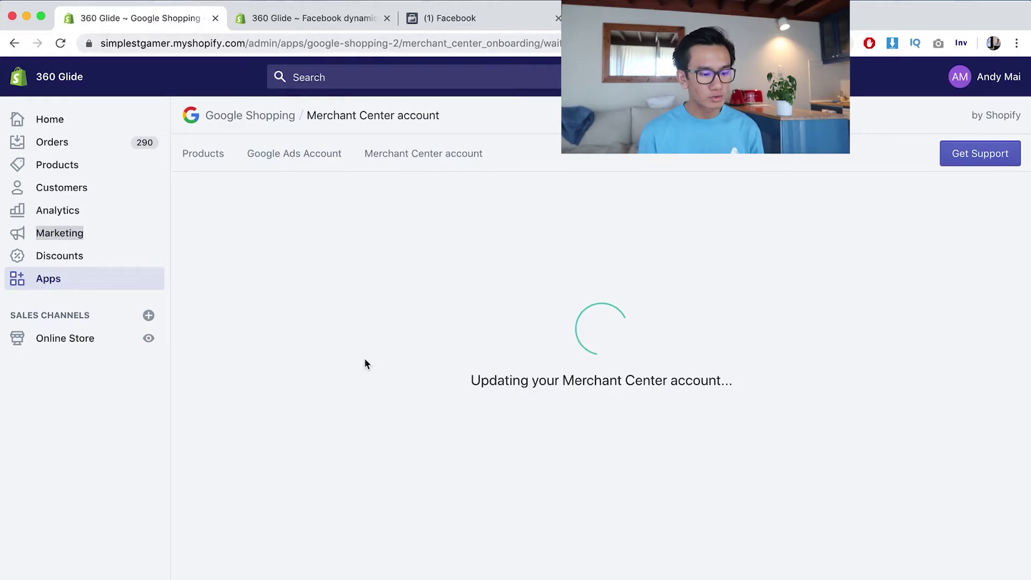
click(268, 18)
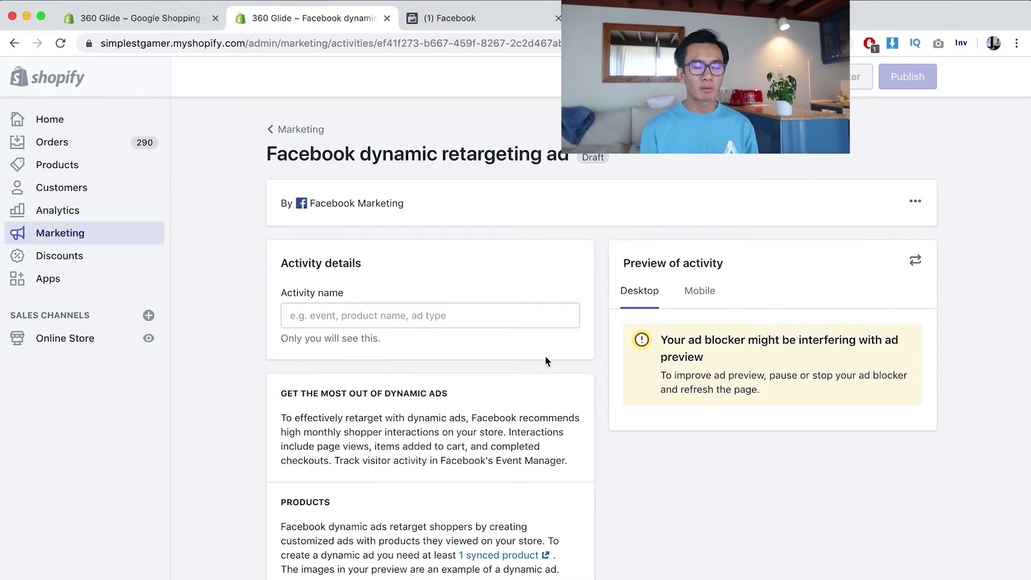
click(869, 43)
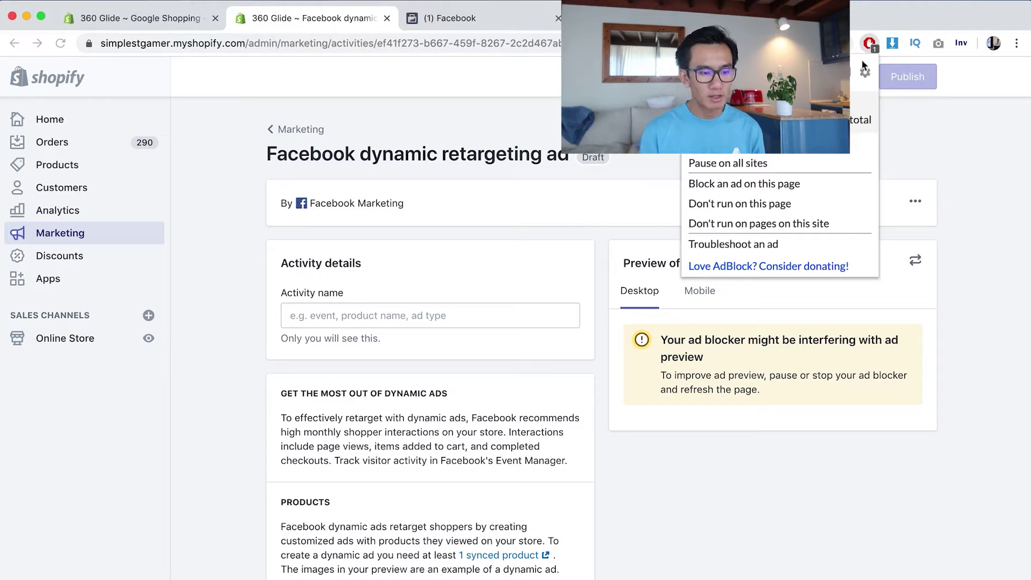
click(713, 162)
Click into the ad text so the draft saves, then show the Mobile preview
scroll(675, 322, down, 10)
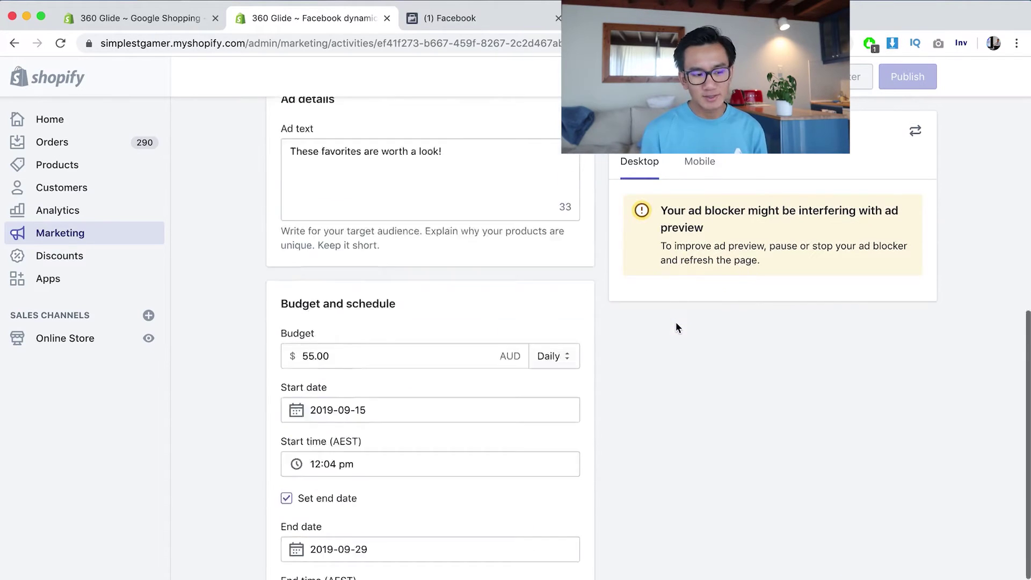
scroll(676, 326, down, 3)
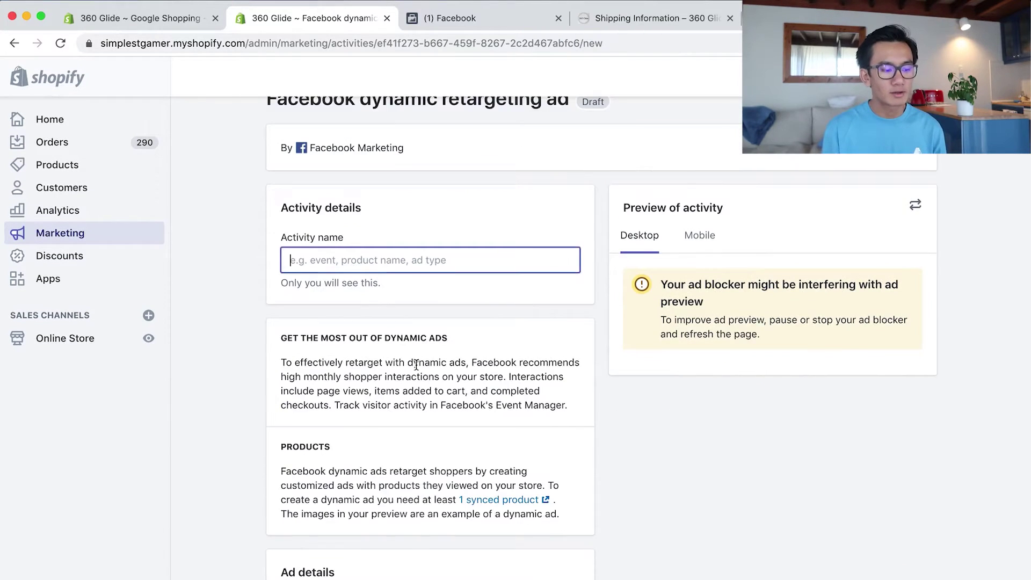
scroll(399, 490, down, 3)
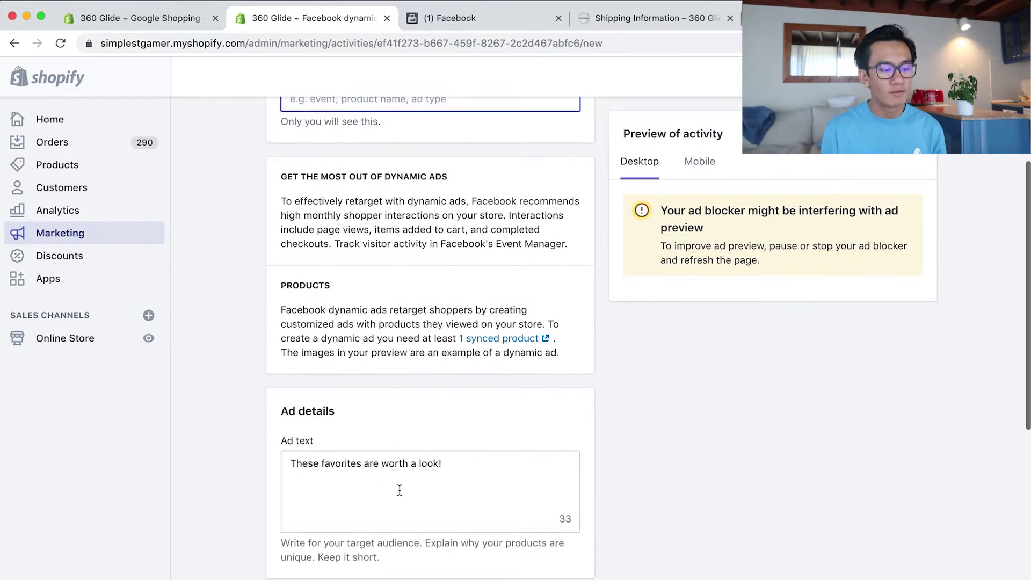
click(399, 490)
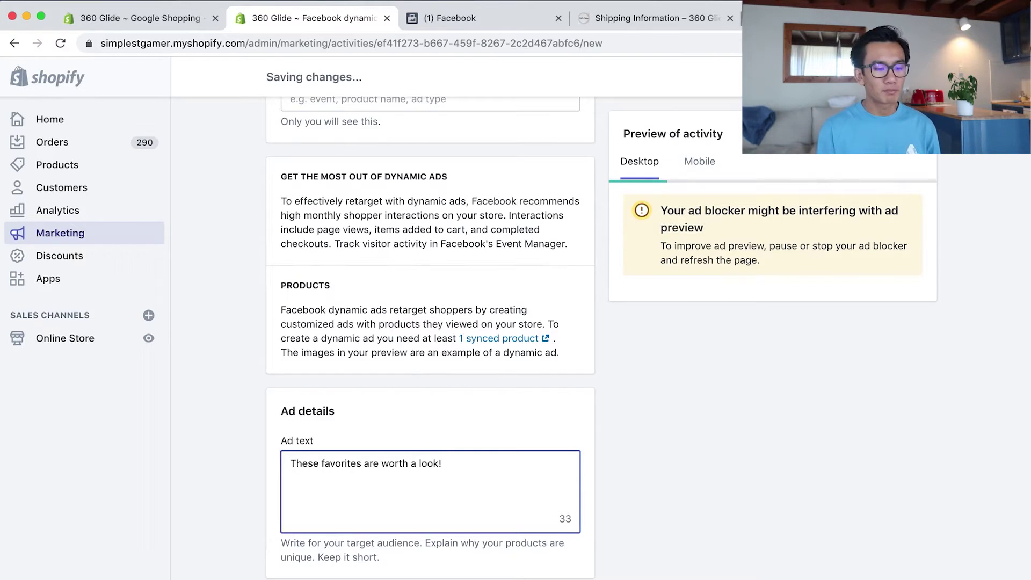
scroll(644, 288, up, 5)
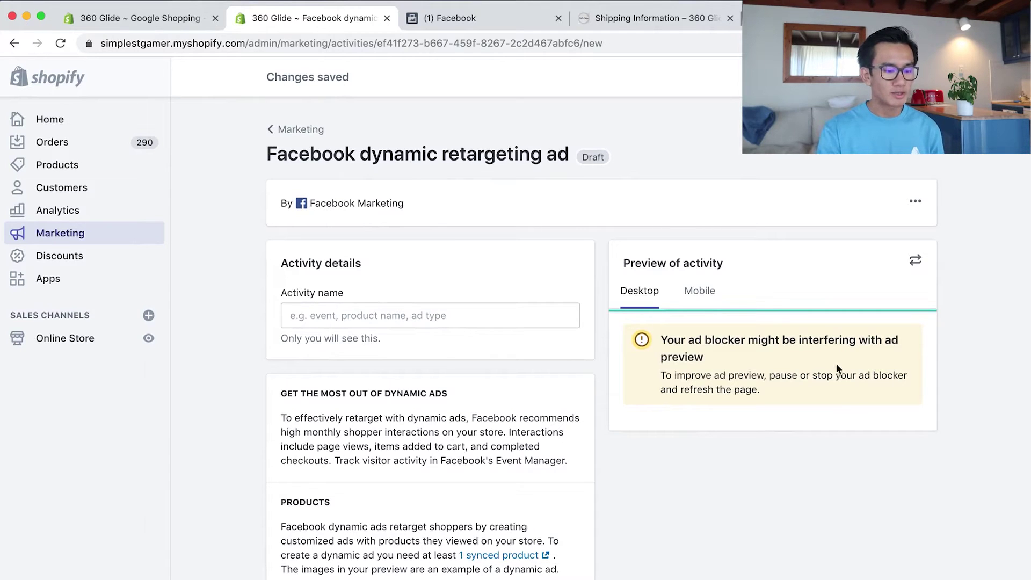
click(722, 293)
scroll(559, 436, down, 10)
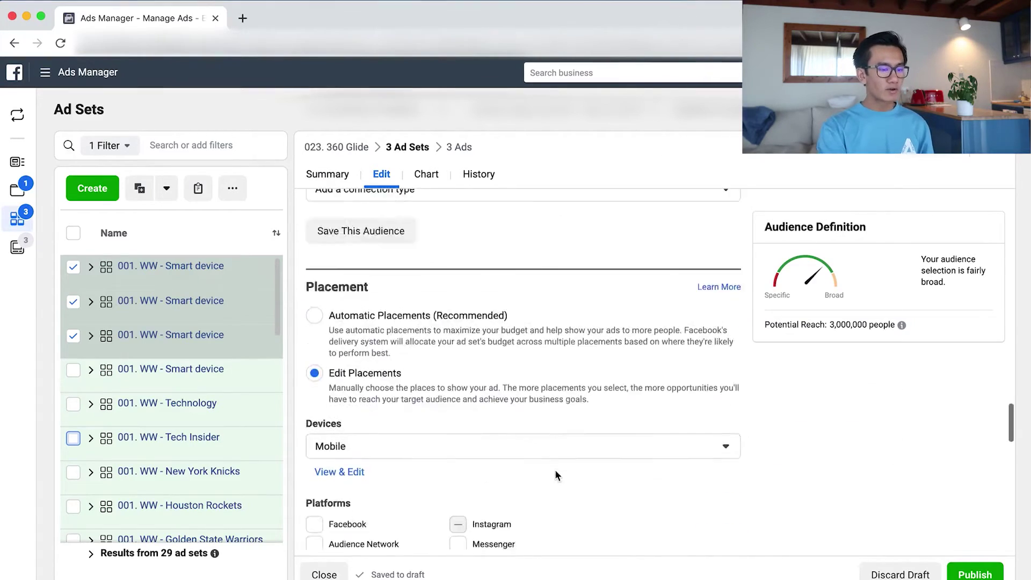
Swap the Smart device interest for Gadget and rename the ad set with 'Gadget'
scroll(566, 472, up, 2)
scroll(565, 472, up, 5)
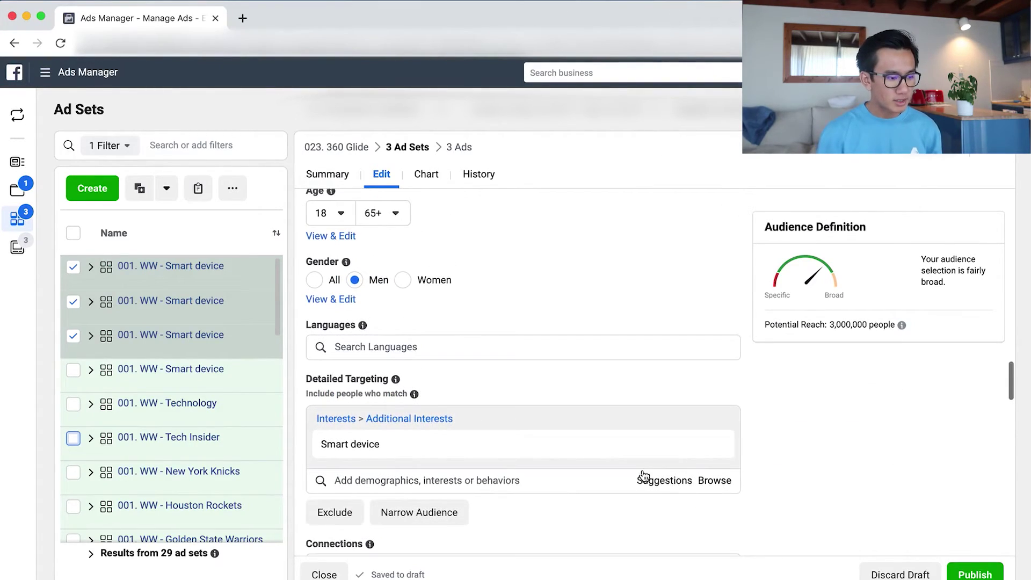
click(659, 479)
scroll(815, 447, down, 3)
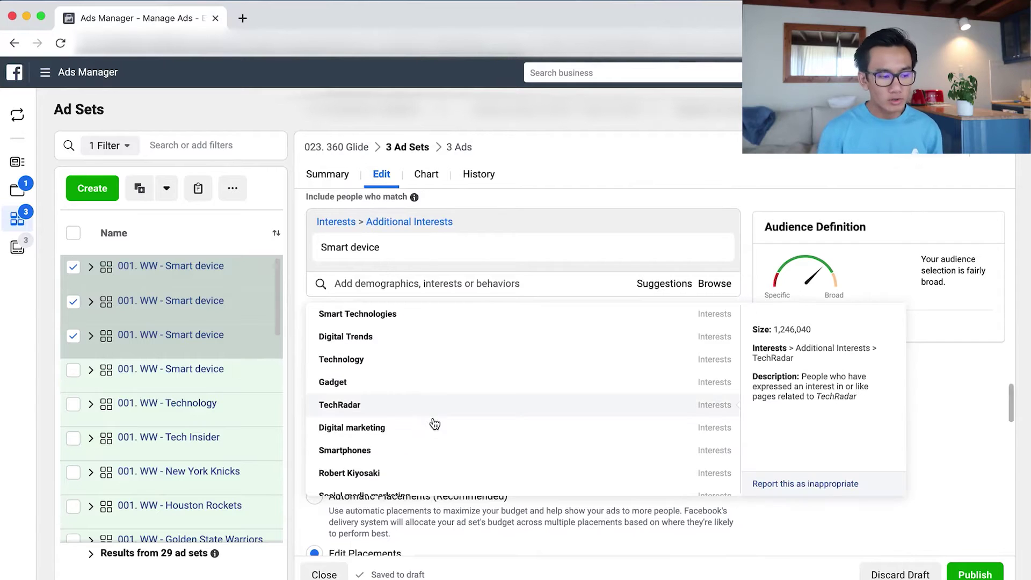
scroll(438, 410, down, 1)
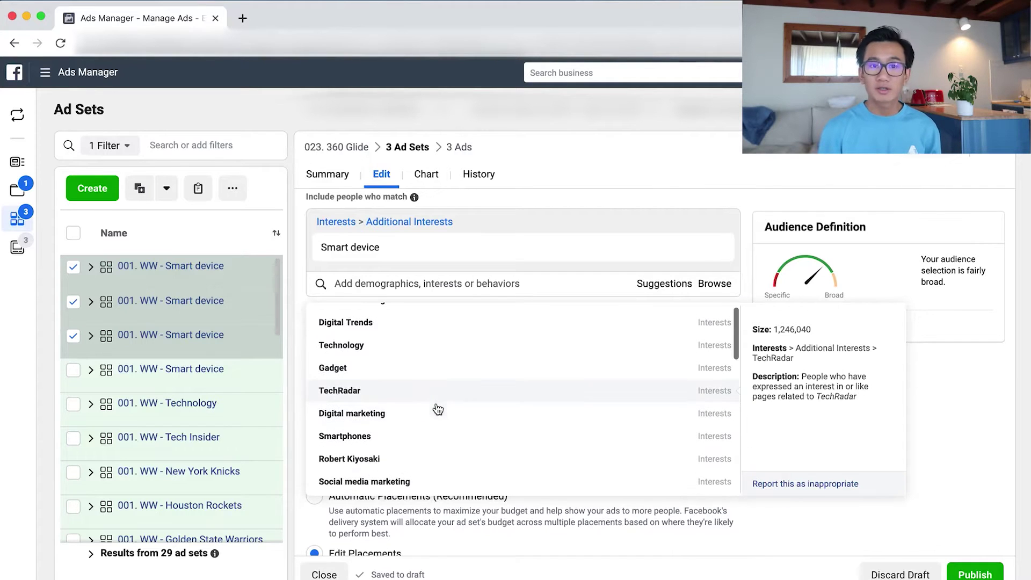
click(410, 367)
click(714, 281)
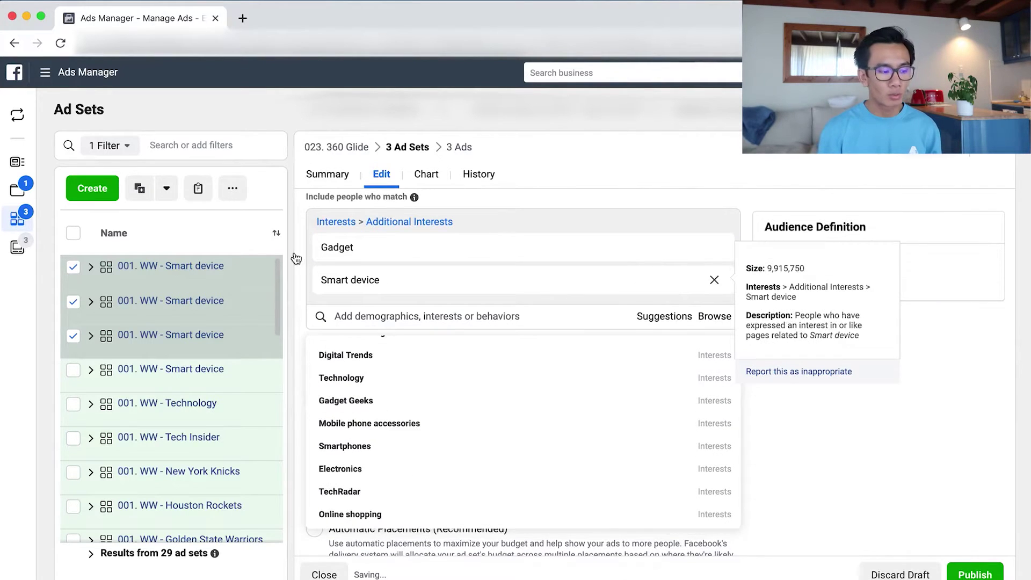
double_click(346, 250)
scroll(580, 260, up, 10)
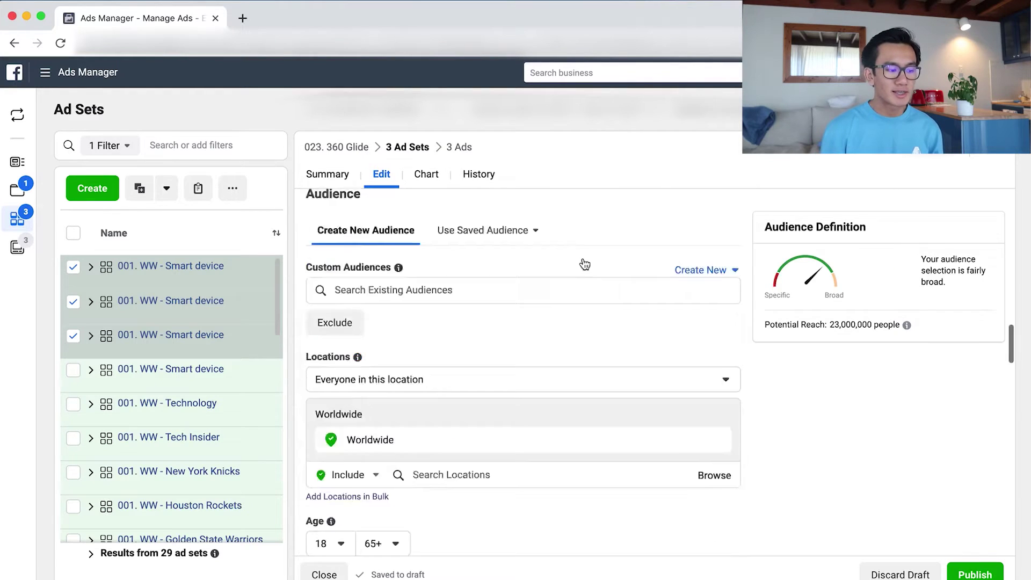
drag(418, 231, 357, 230)
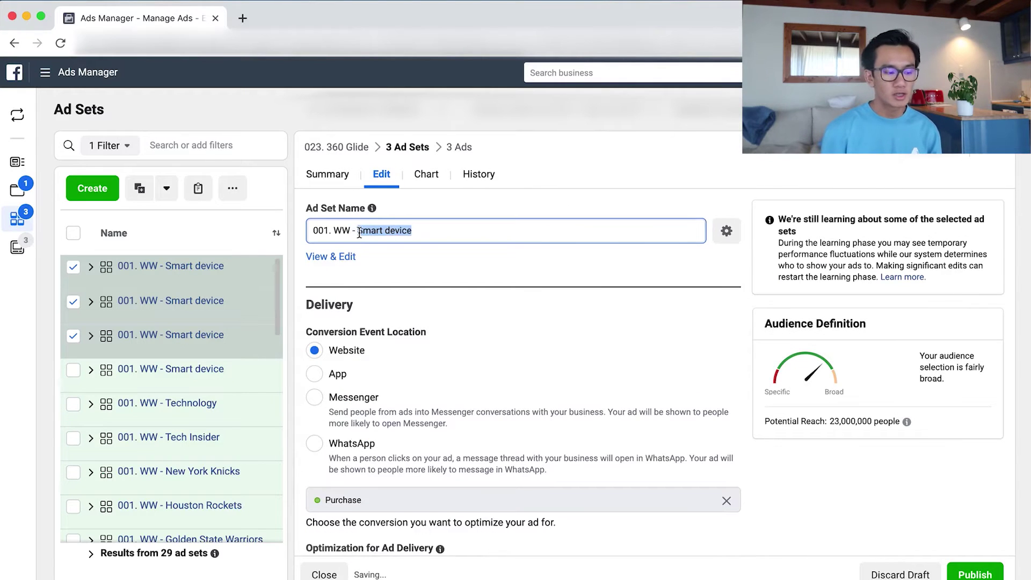
text(Gadget)
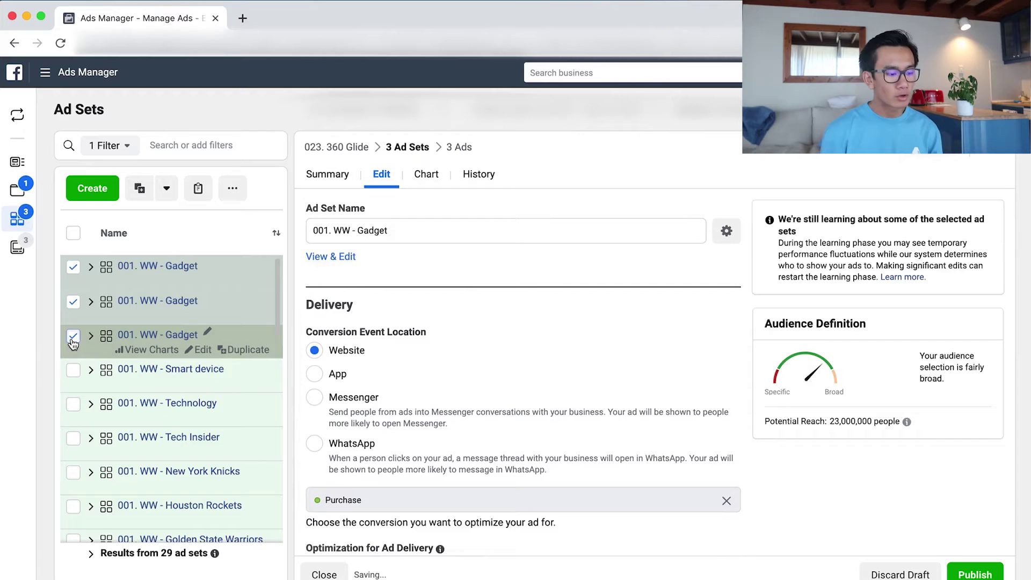
click(73, 336)
Replace the Gadget interest with Electronics and rename the ad set to match
scroll(588, 379, down, 6)
scroll(588, 379, up, 10)
scroll(591, 381, down, 5)
scroll(593, 382, up, 2)
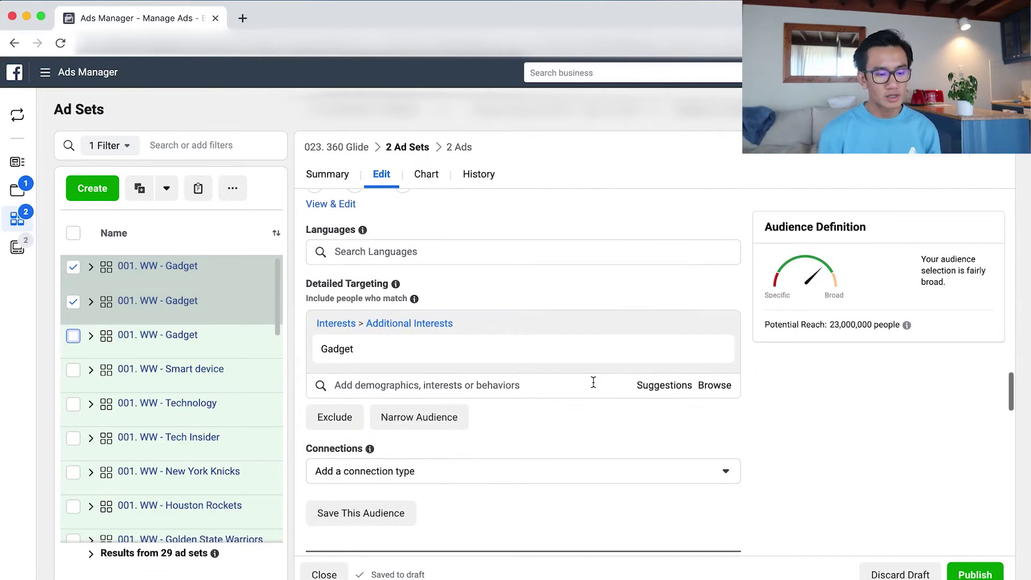
click(637, 385)
scroll(790, 417, down, 2)
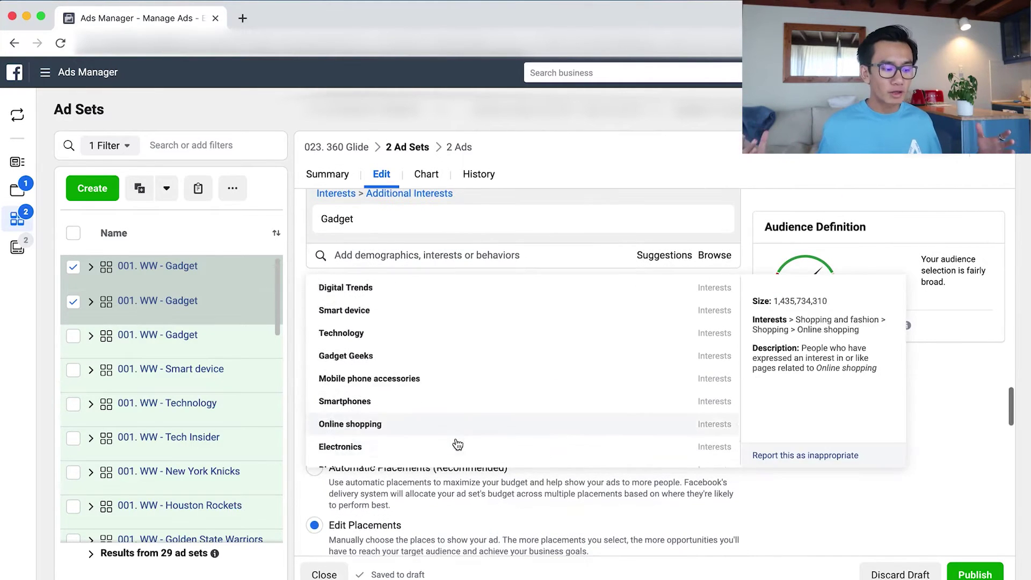
scroll(457, 445, down, 1)
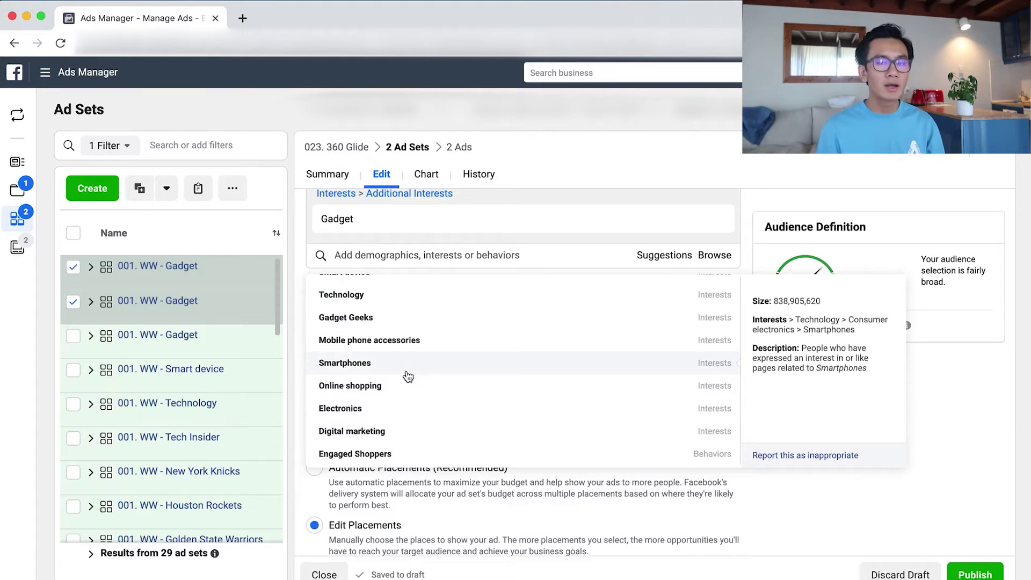
click(410, 413)
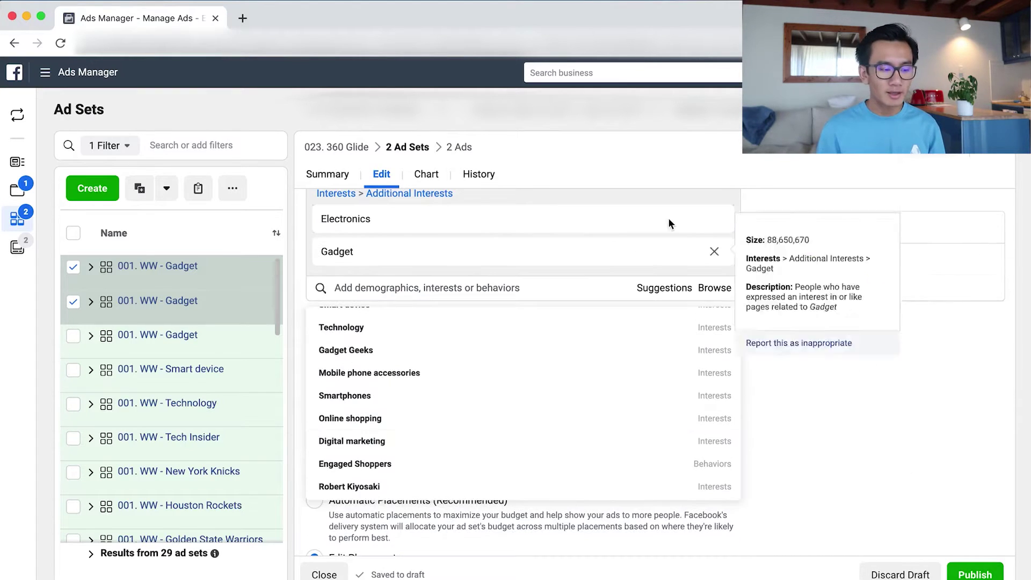
click(714, 253)
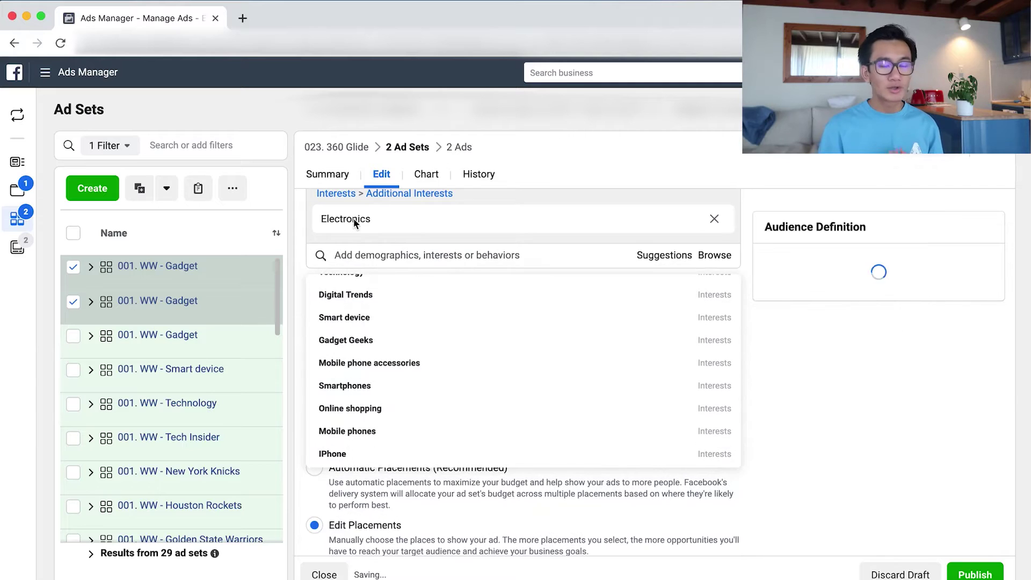
double_click(354, 220)
key(ctrl+c)
scroll(496, 241, up, 15)
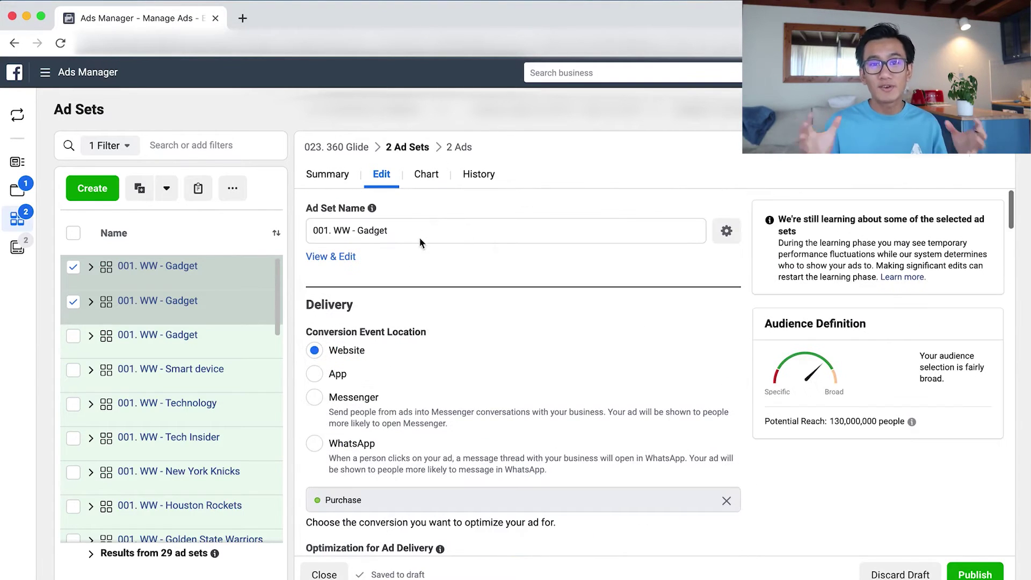
double_click(376, 230)
key(ctrl+v)
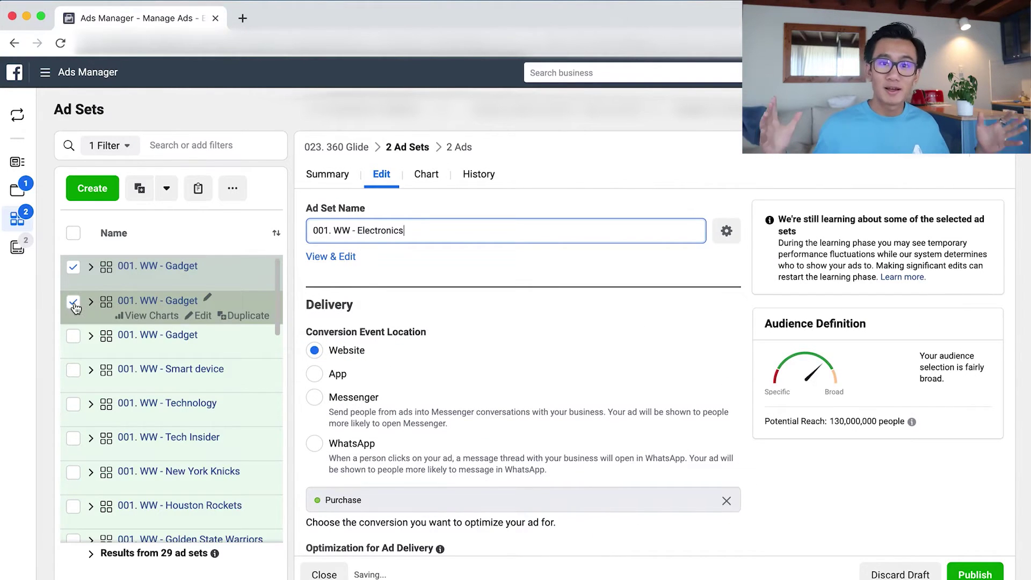
text(ar)
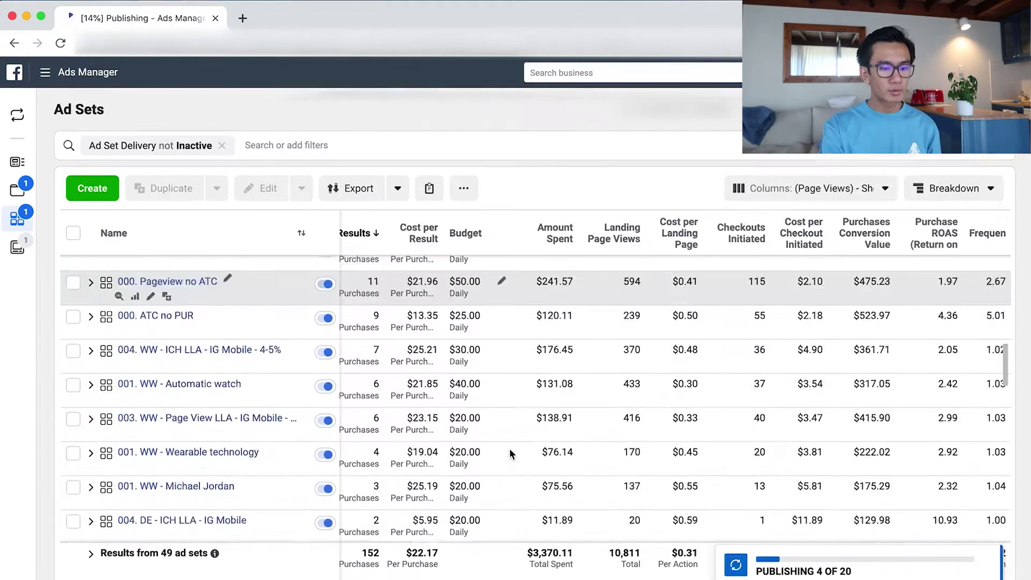
scroll(510, 453, up, 5)
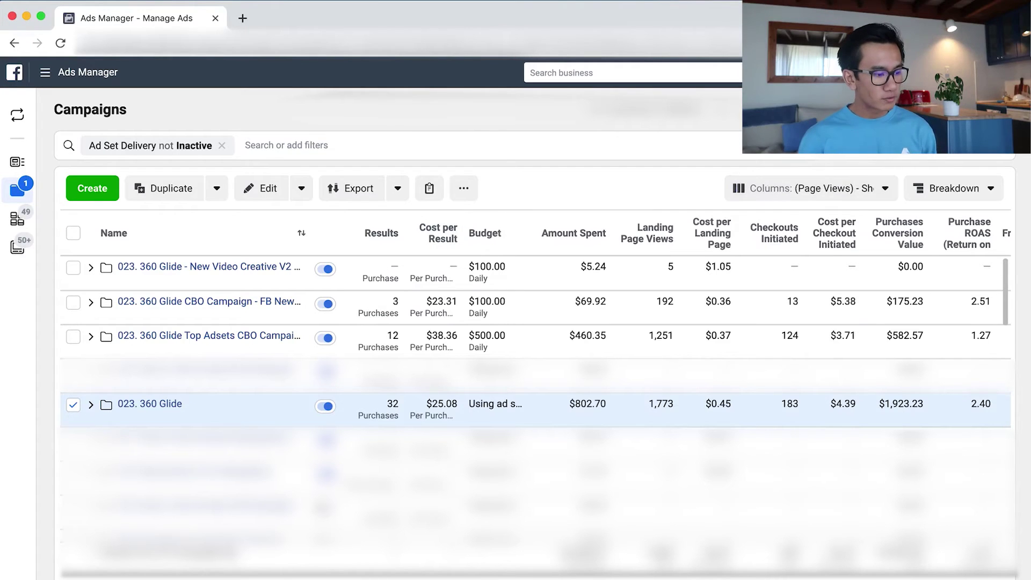
Set the date range to Lifetime, view the CBO campaign's ad sets, then reload Campaigns
click(887, 109)
click(774, 171)
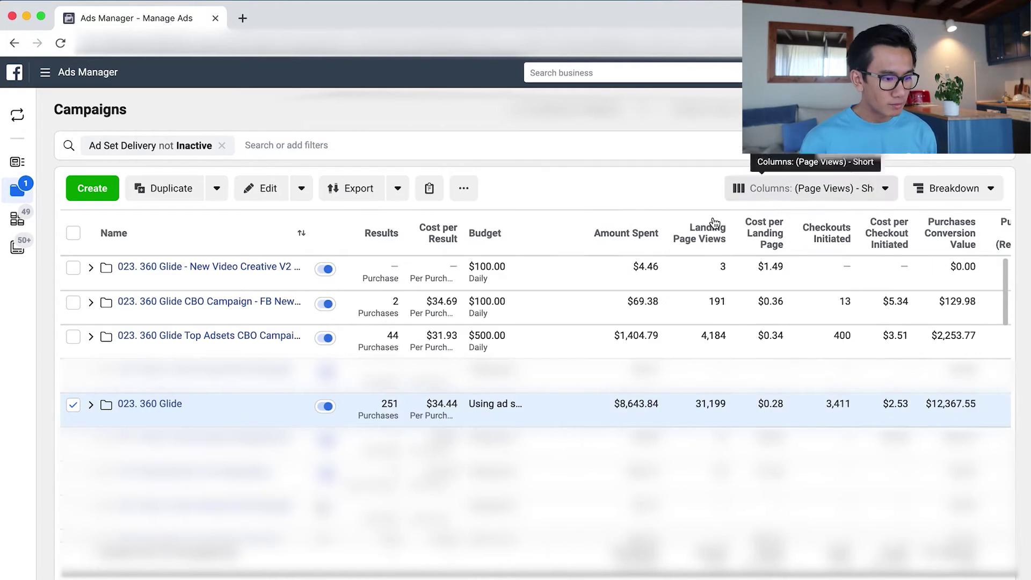
click(225, 304)
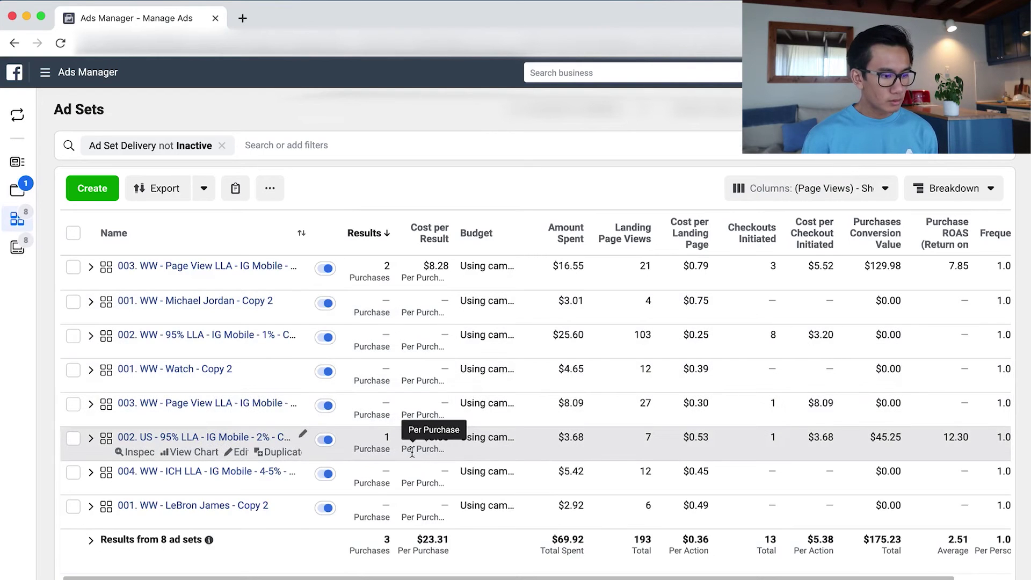
click(14, 195)
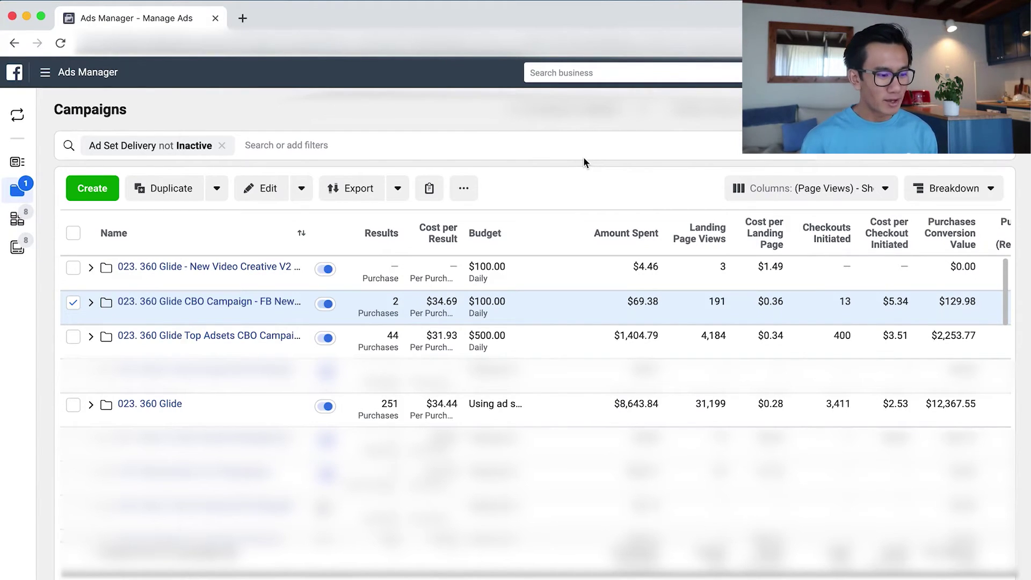
key(super+r)
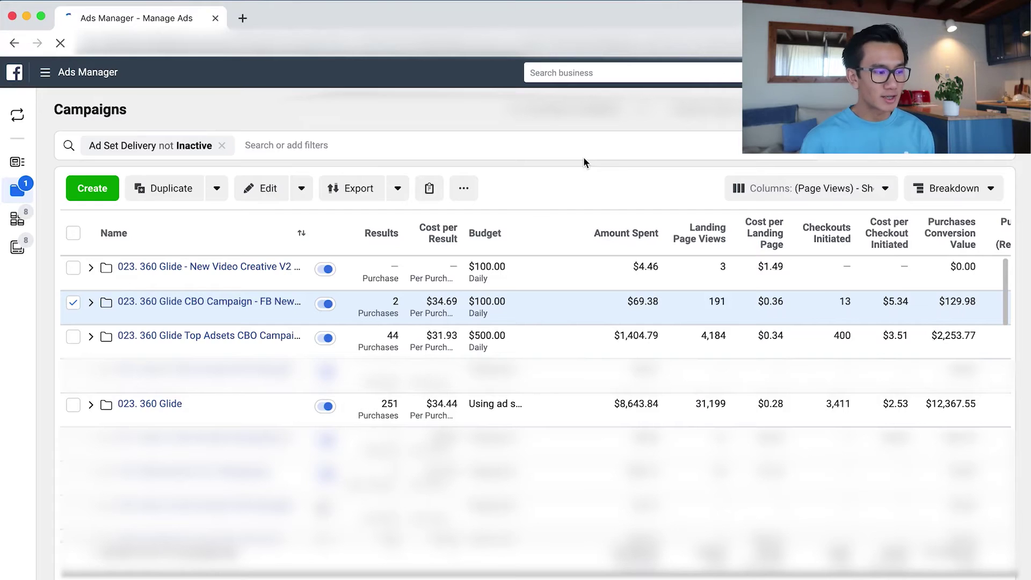